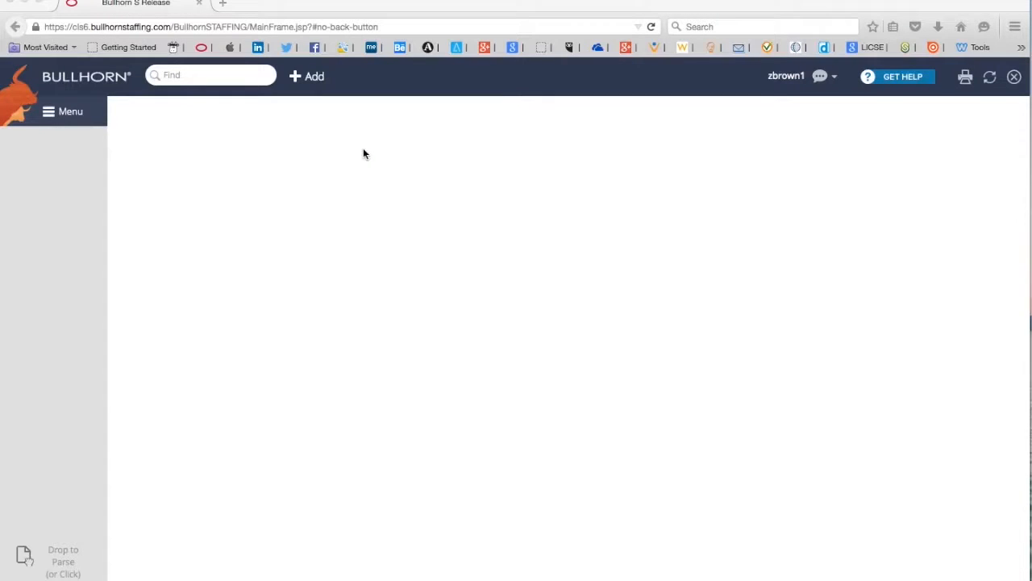
Search records for the candidate by partial name and close the empty results
left_click(229, 74)
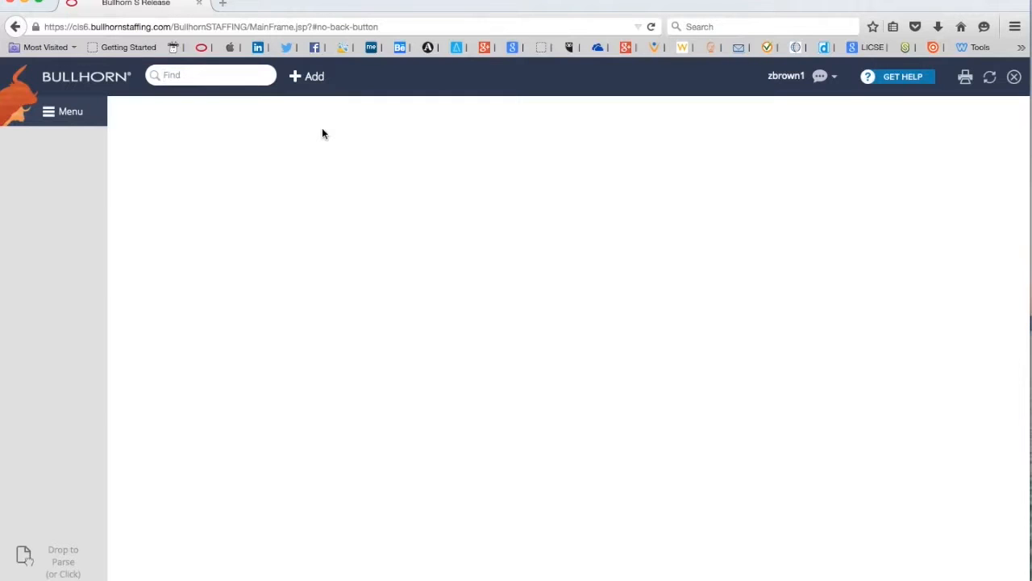
type("bar")
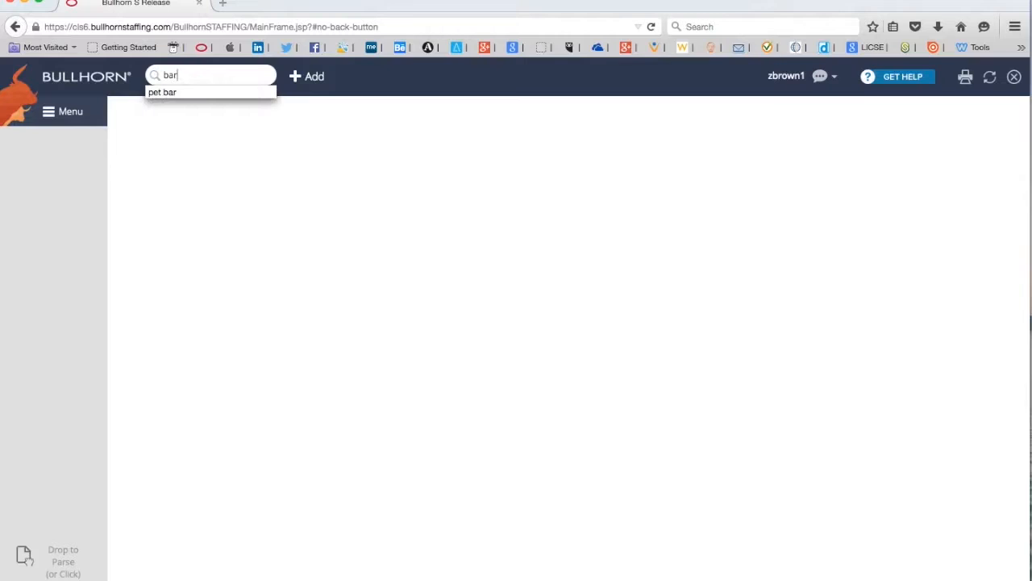
type(" o")
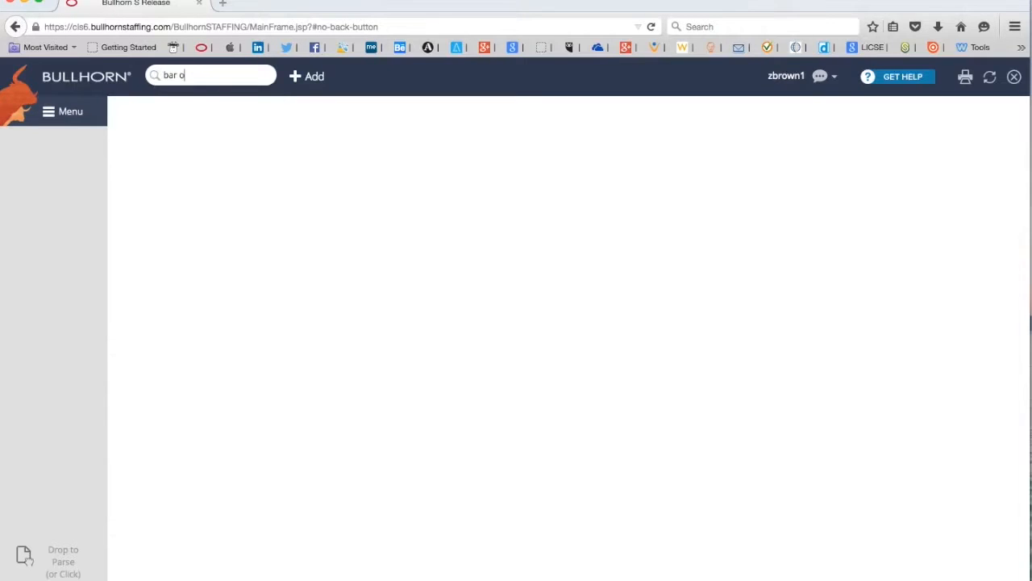
type("ba")
key("Return")
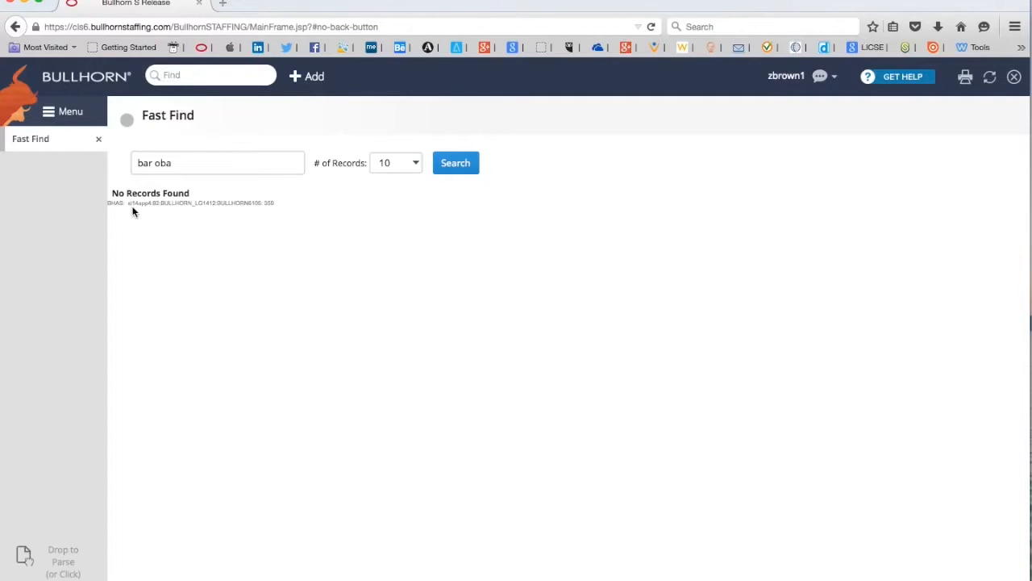
left_click(98, 139)
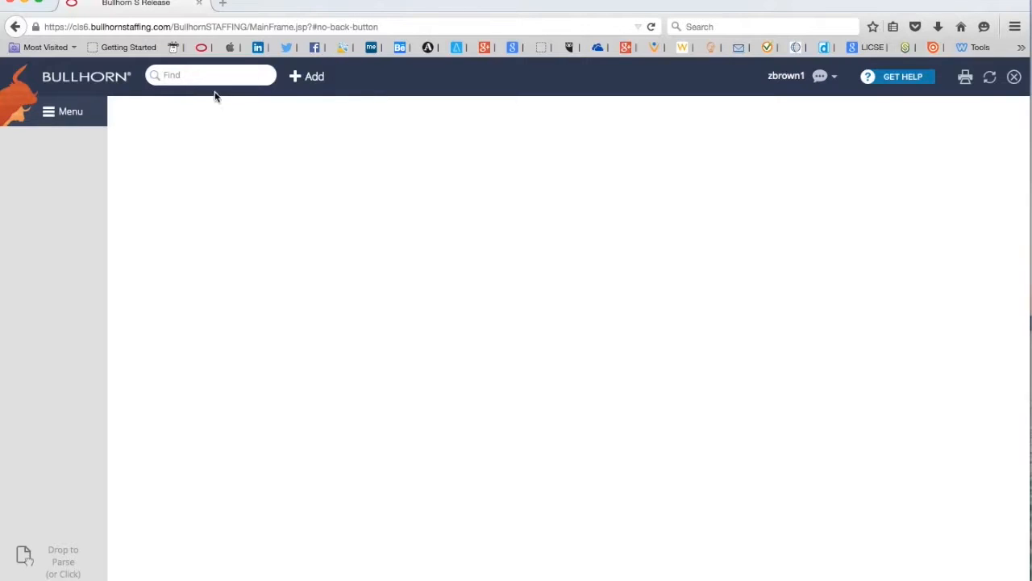
Add a Candidate record and enter the candidate's first name, middle initial and last name
left_click(297, 81)
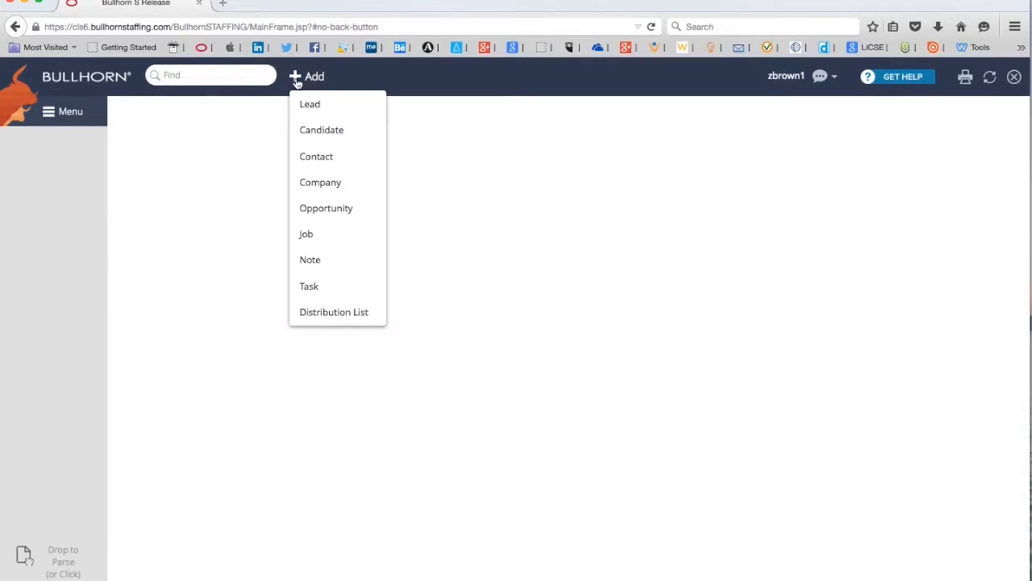
left_click(366, 137)
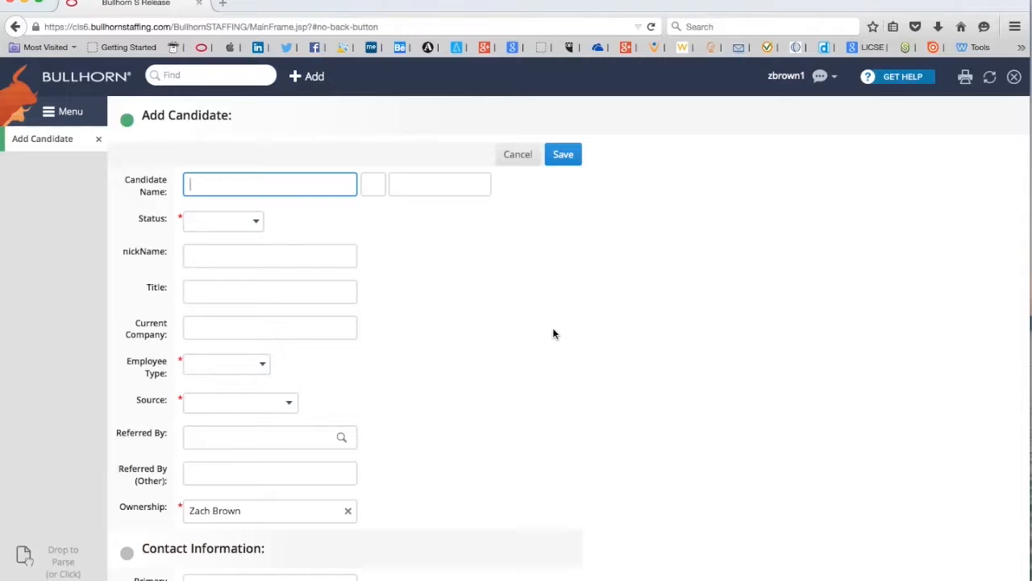
type("Barak")
key("Tab")
type("H")
key("Tab")
type("Obama")
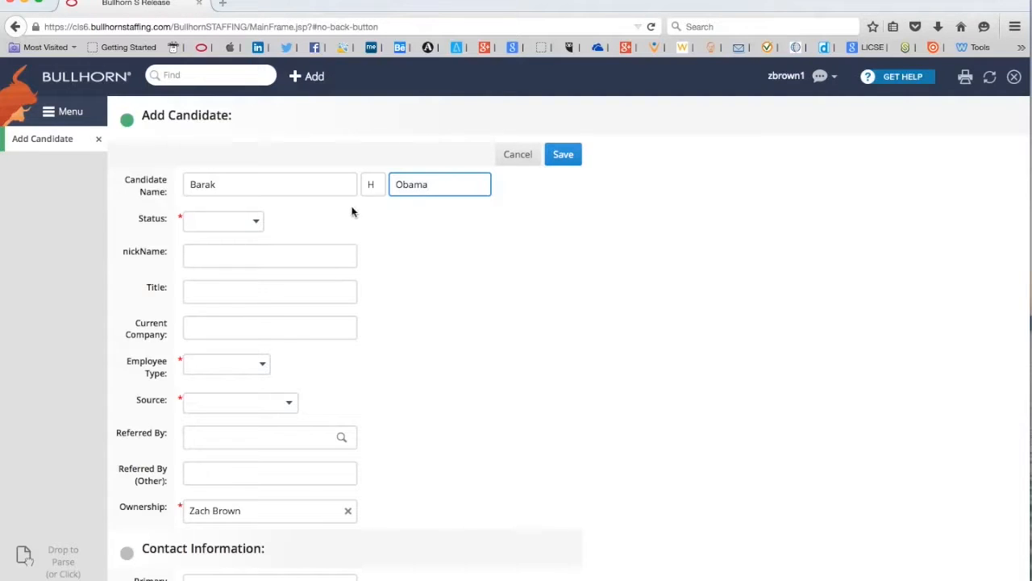
left_click(258, 227)
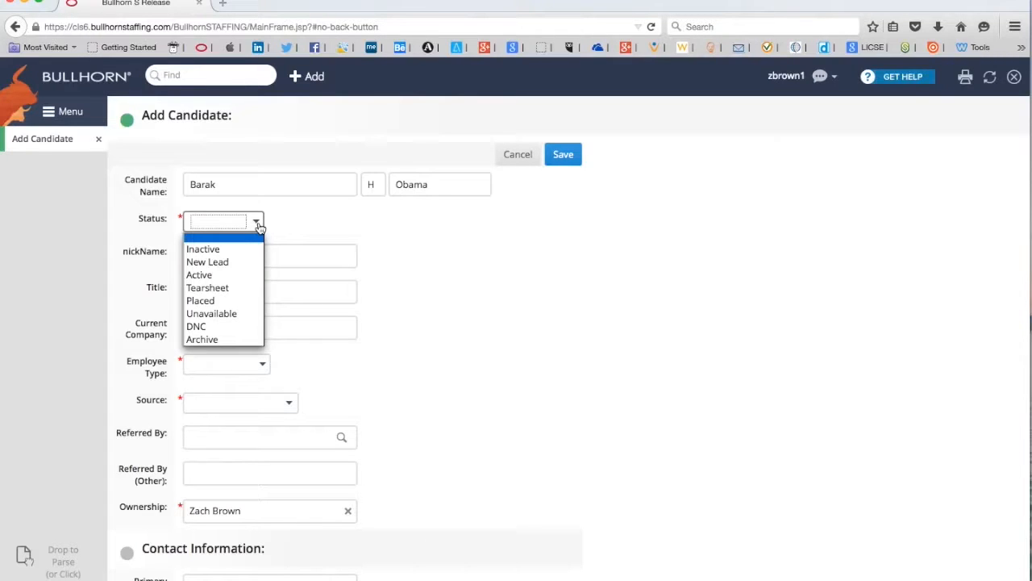
Fill in status Tearsheet, title Project Architect, company XYZ Architecture and employee type W2
left_click(238, 288)
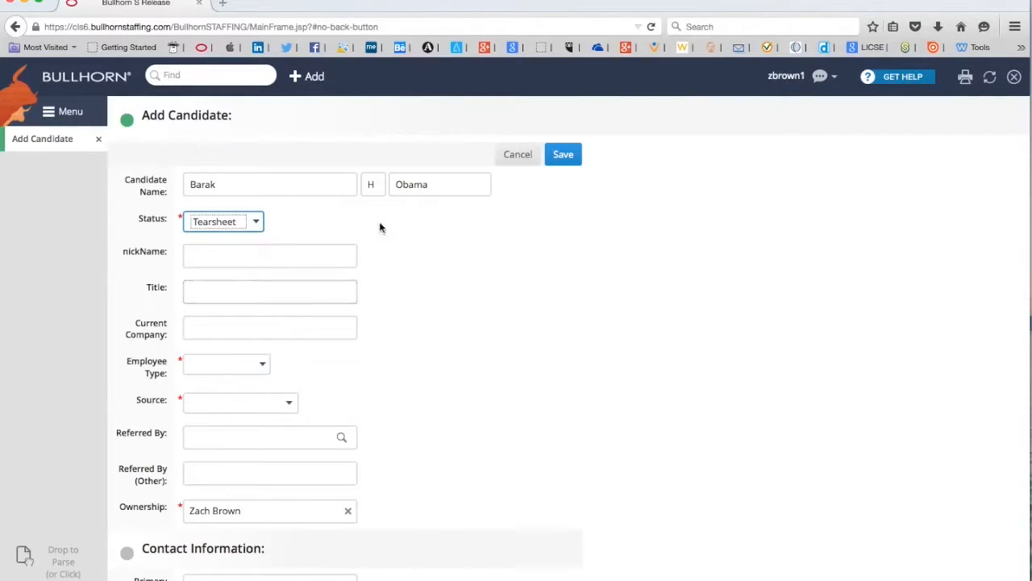
left_click(287, 287)
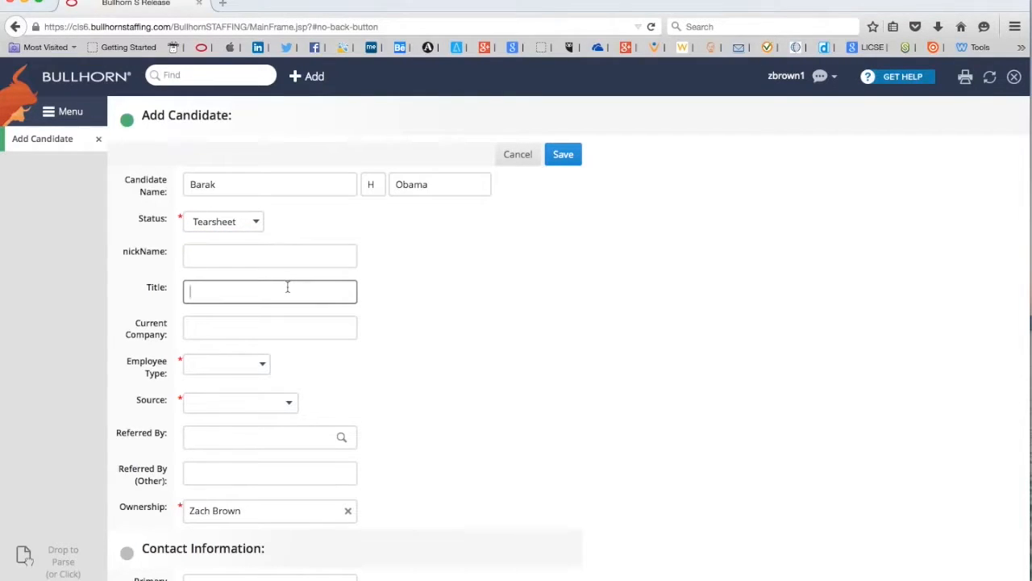
type("Project ")
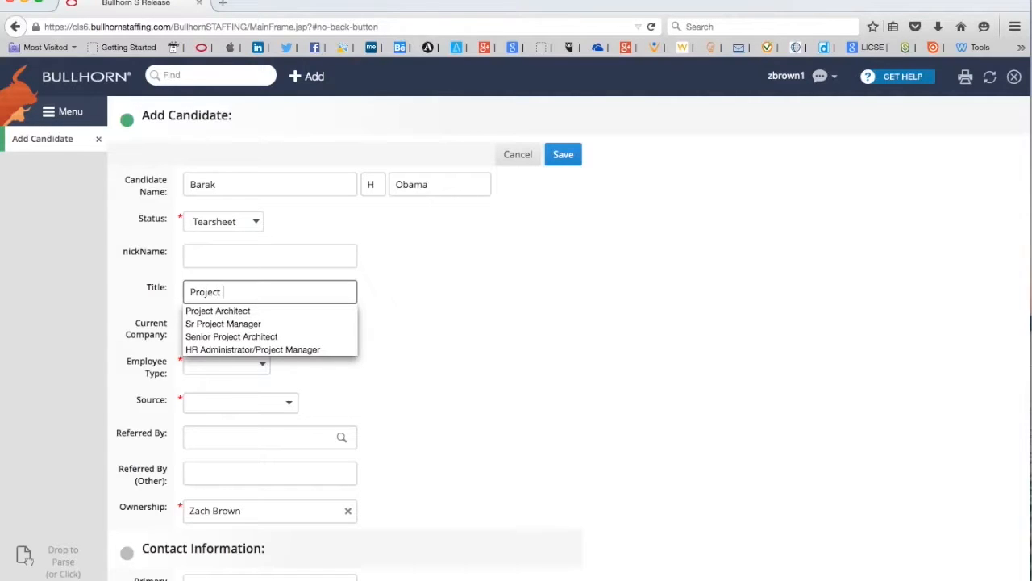
type("Architect")
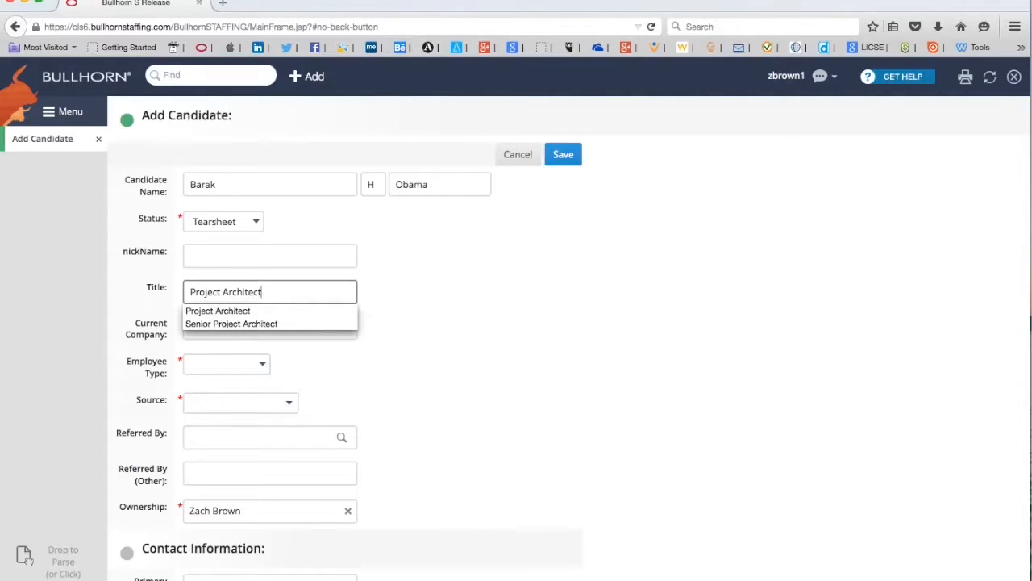
key("Tab")
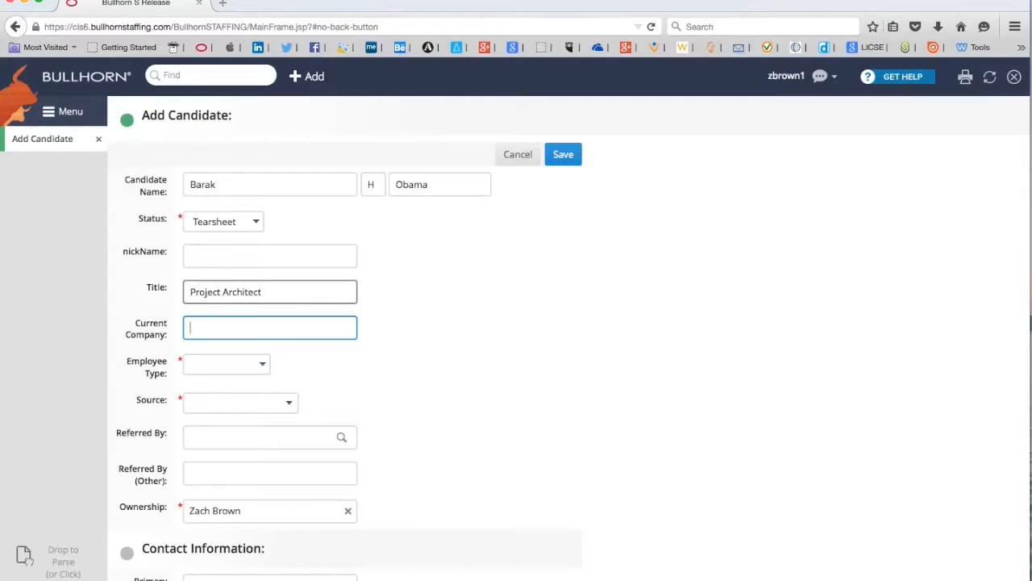
type("XYZ Architecture")
left_click(428, 325)
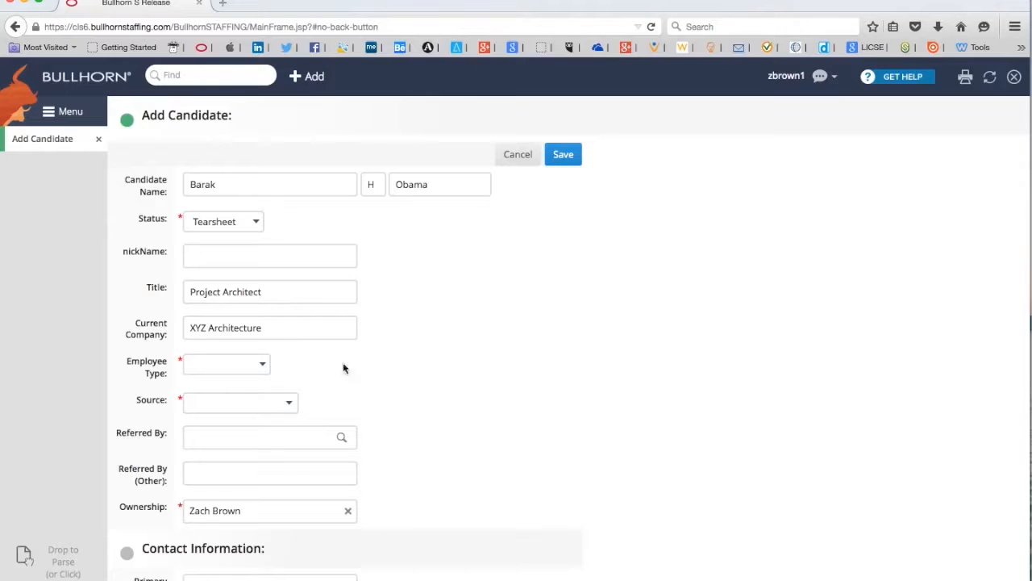
left_click(263, 364)
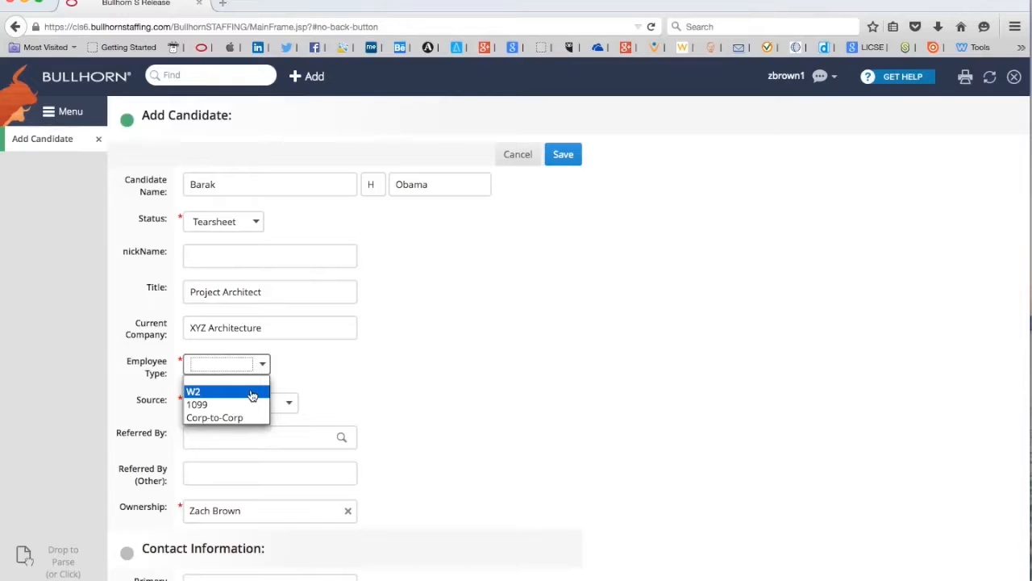
left_click(253, 394)
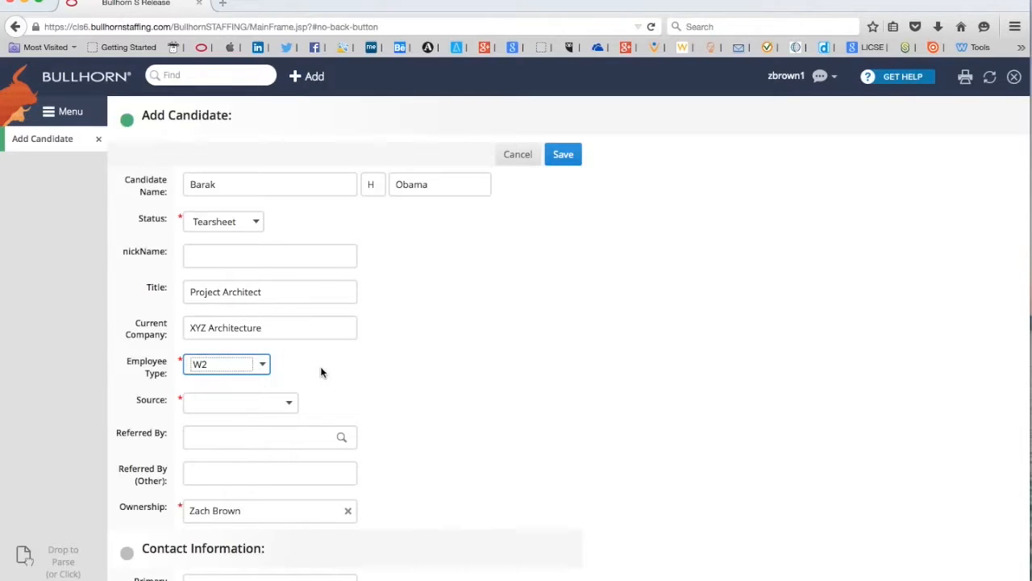
Choose LinkedIn as the candidate's source
scroll(415, 374, "down", 1)
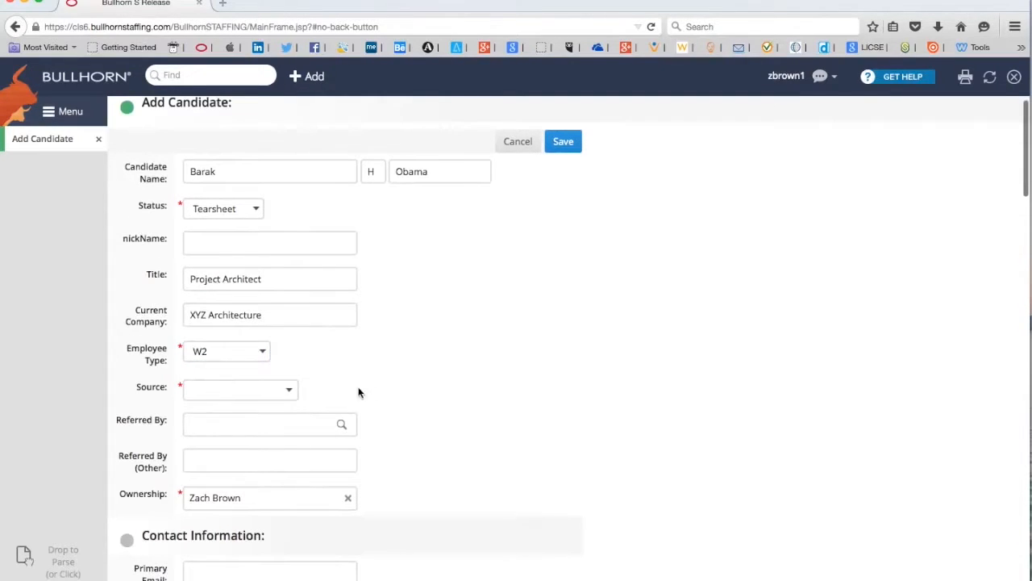
left_click(291, 393)
left_click(291, 393)
left_click(291, 392)
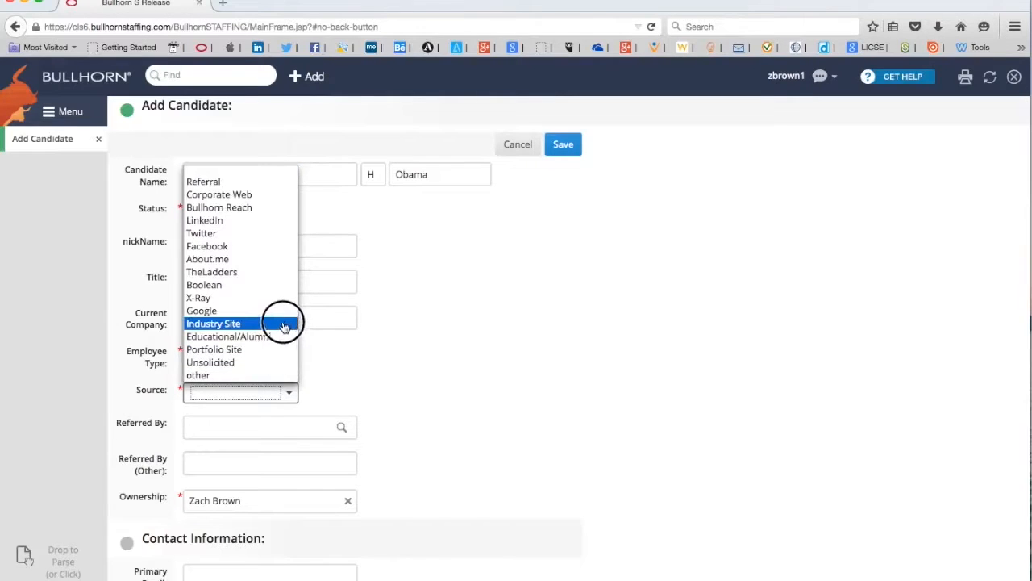
left_click(263, 220)
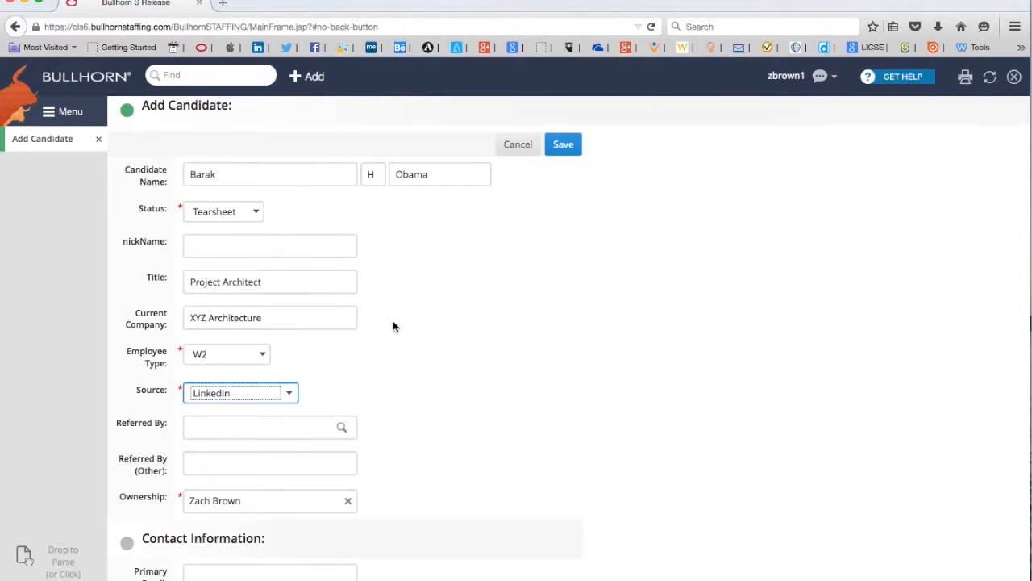
left_click(434, 348)
Scroll down to Contact Information and place the cursor in the work email field
scroll(492, 359, "down", 1)
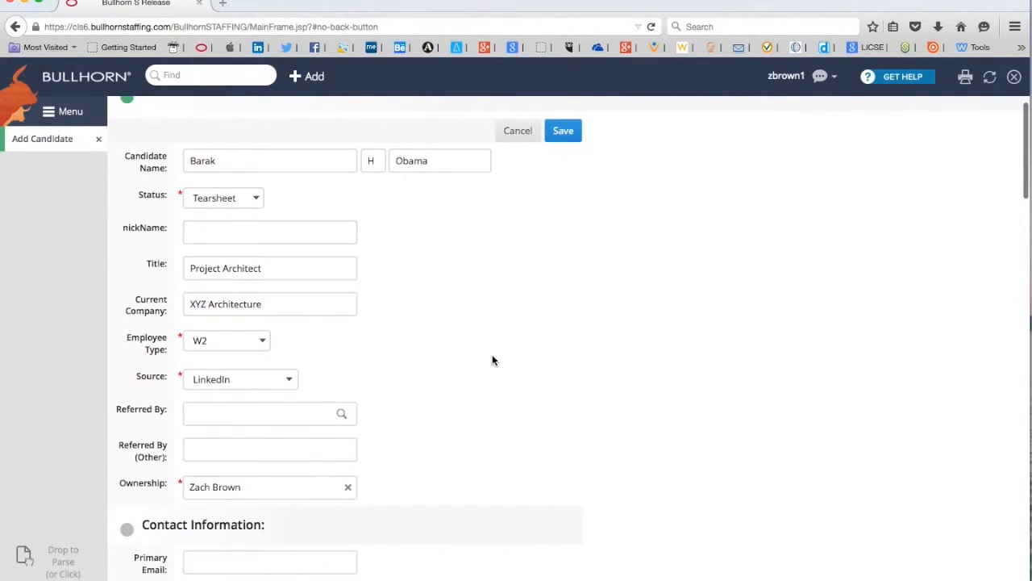
scroll(515, 358, "down", 5)
scroll(517, 358, "down", 5)
scroll(517, 358, "down", 2)
scroll(517, 358, "down", 1)
scroll(517, 358, "down", 1)
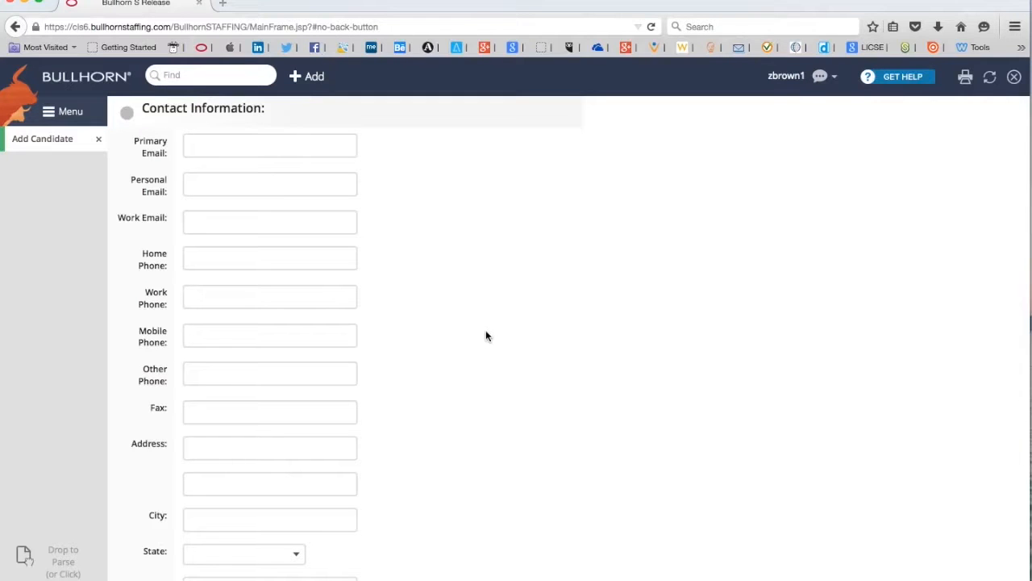
left_click(280, 222)
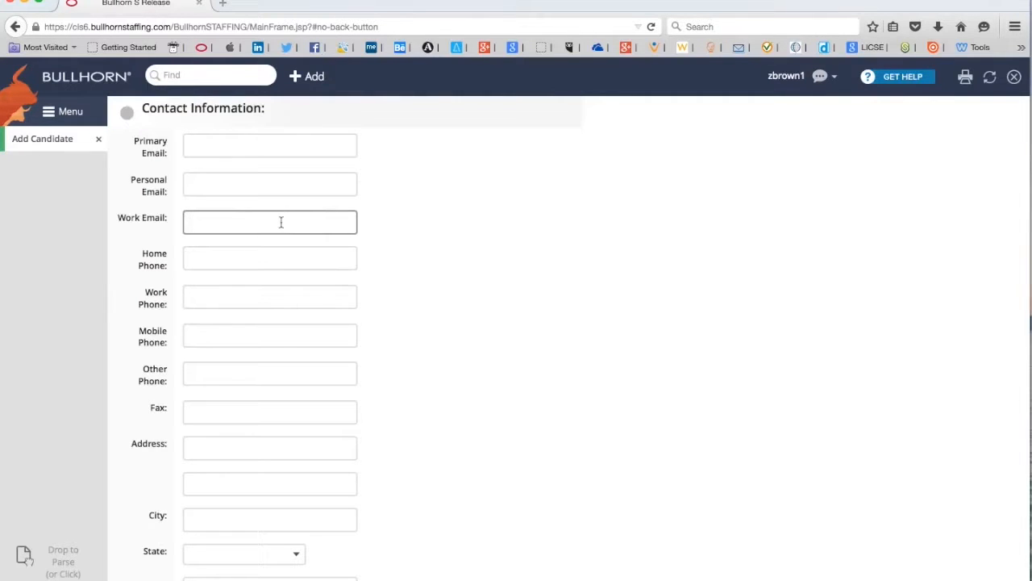
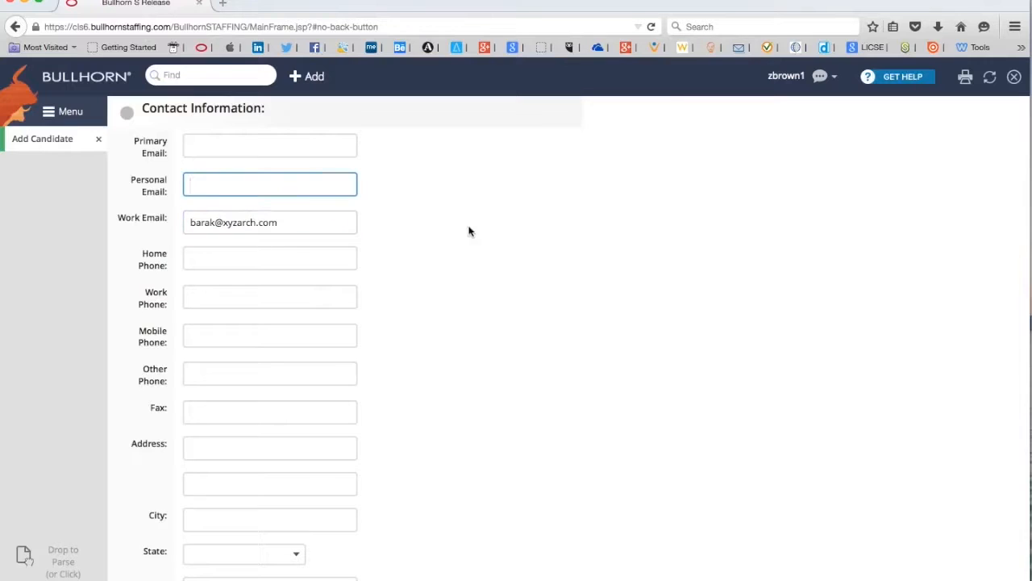
Enter the candidate's work and personal emails, copying the personal address into Primary Email
left_click_drag(292, 183, 173, 188)
key("ctrl+c")
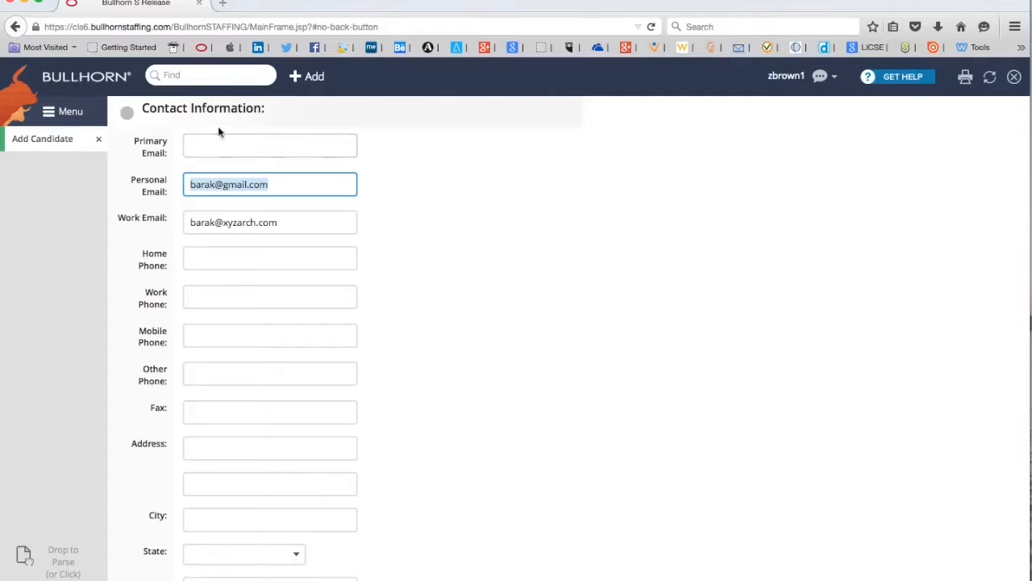
left_click(220, 141)
key("ctrl+v")
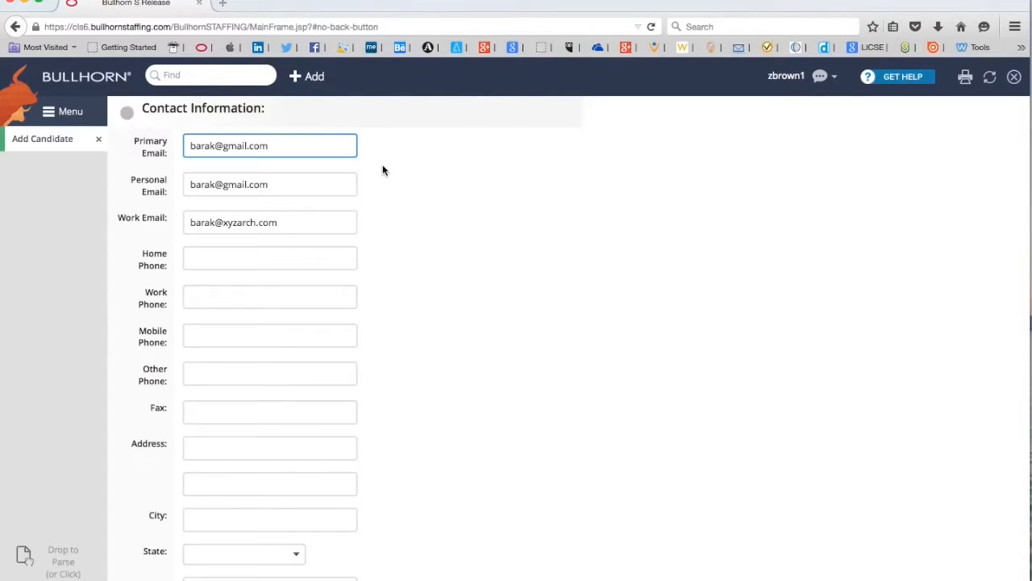
Fill in the Work Phone and Mobile Phone fields with the candidate's numbers
left_click(303, 294)
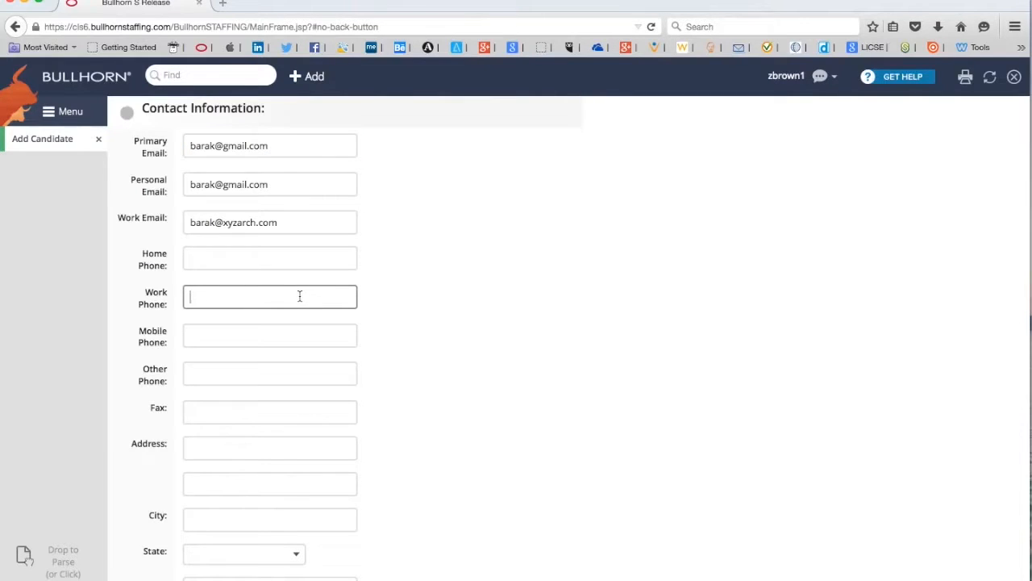
type("2")
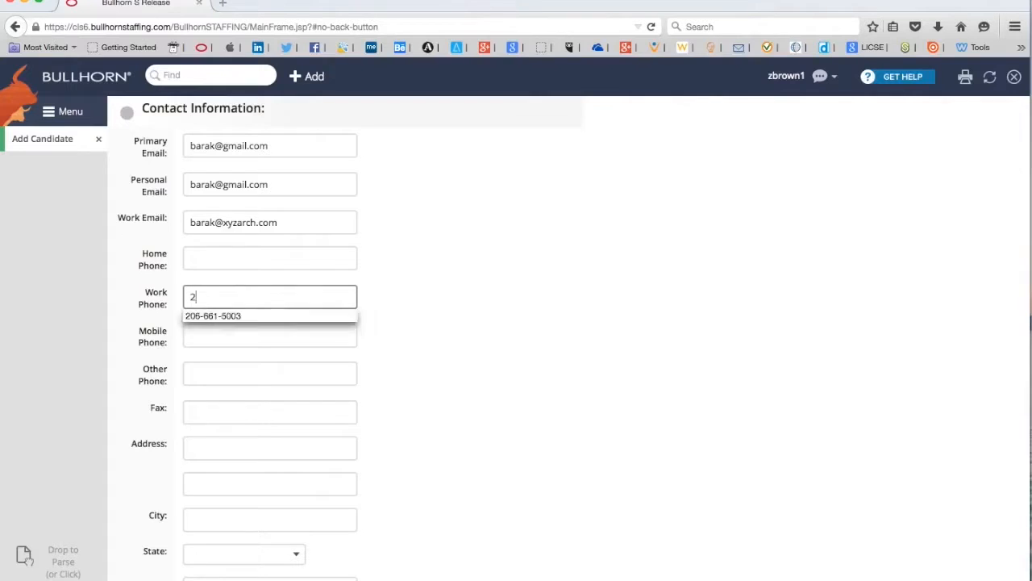
type("12-555-1212")
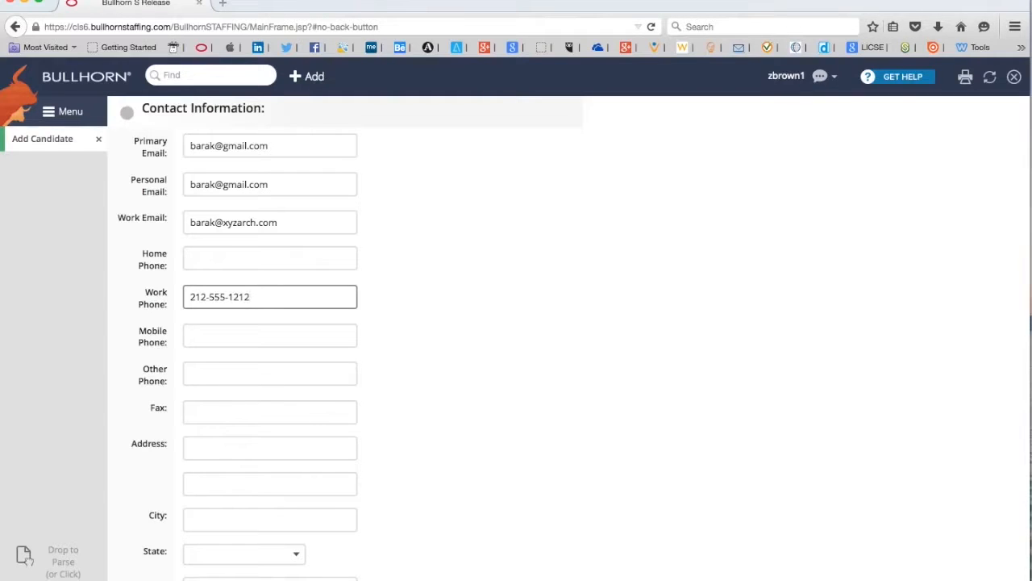
left_click(267, 337)
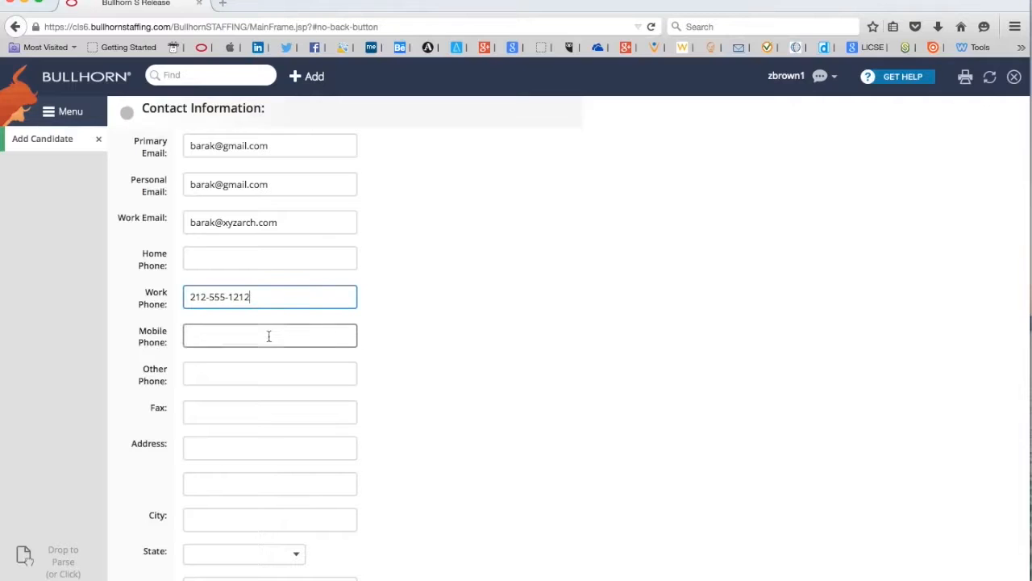
type("212")
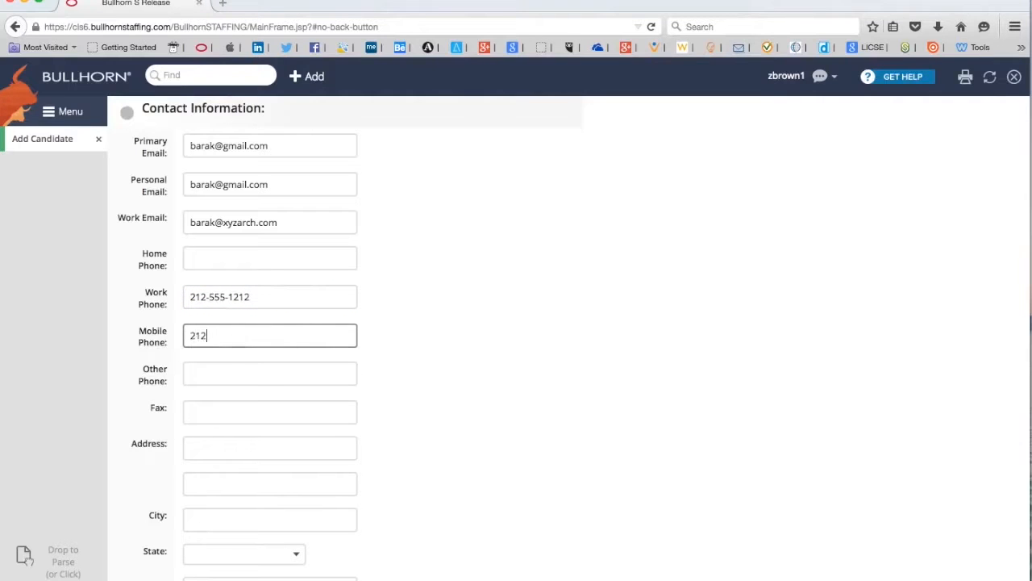
type("-555-1234")
Enter Washington DC as the city and pick District of Columbia as the state
scroll(425, 351, "down", 1)
scroll(425, 352, "down", 2)
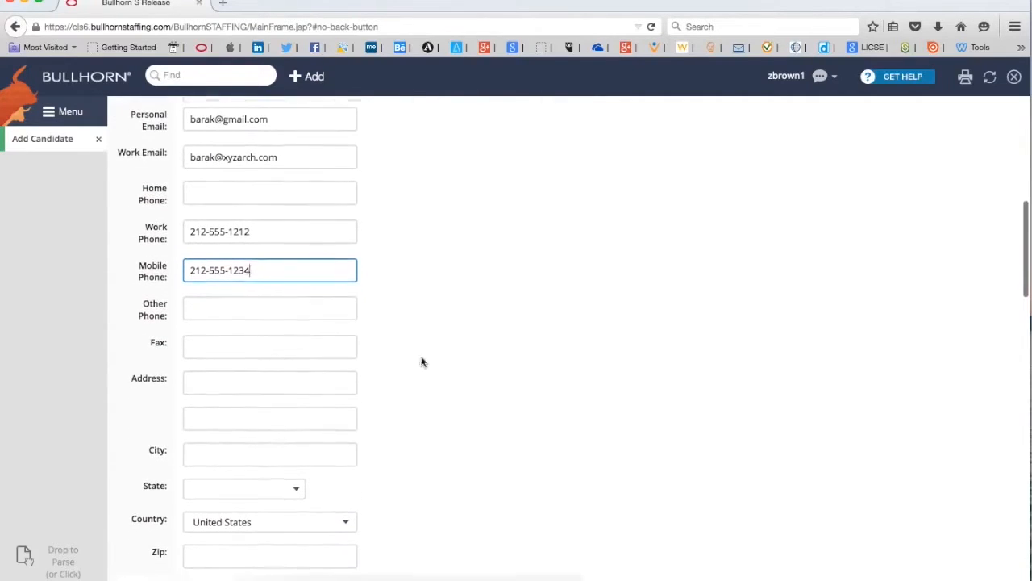
left_click(298, 455)
type("W")
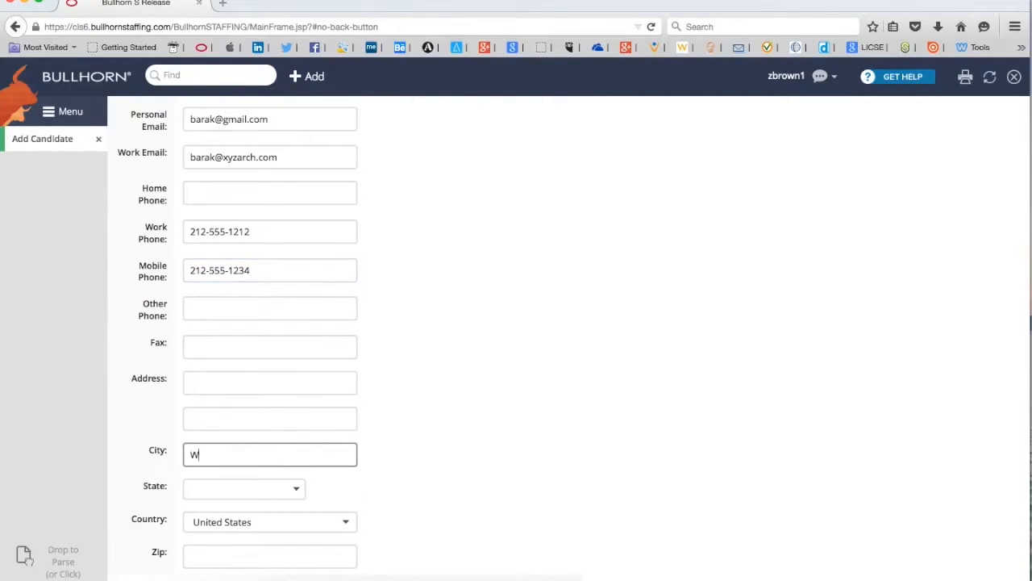
type("ashington DC")
left_click(292, 489)
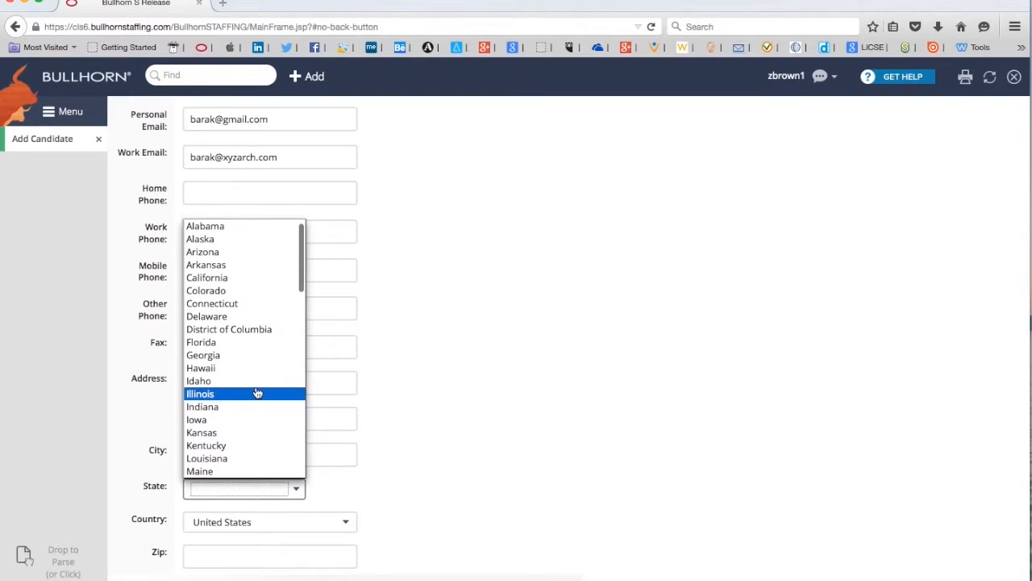
left_click(256, 331)
scroll(453, 377, "down", 5)
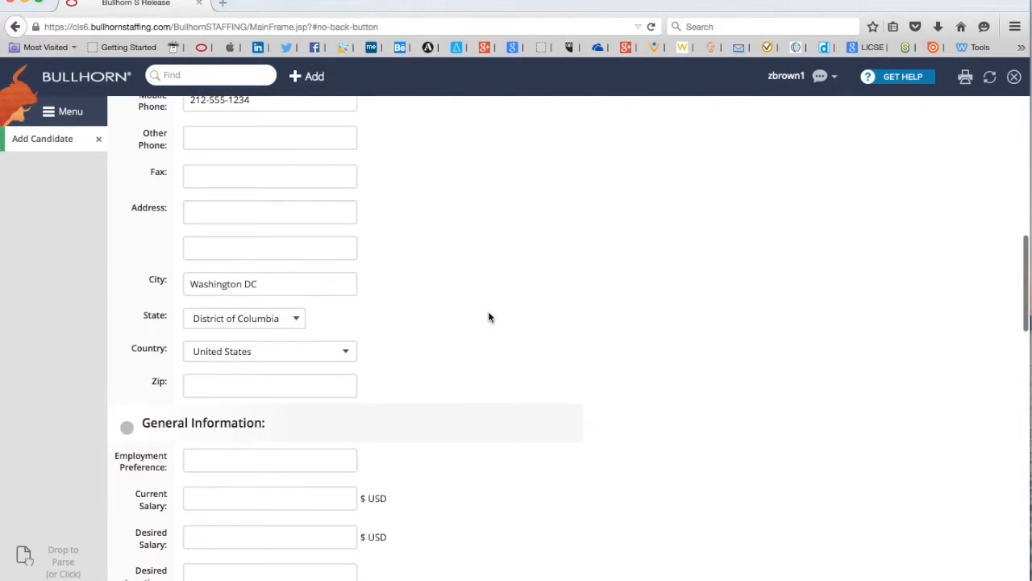
scroll(489, 316, "up", 5)
scroll(488, 315, "up", 1)
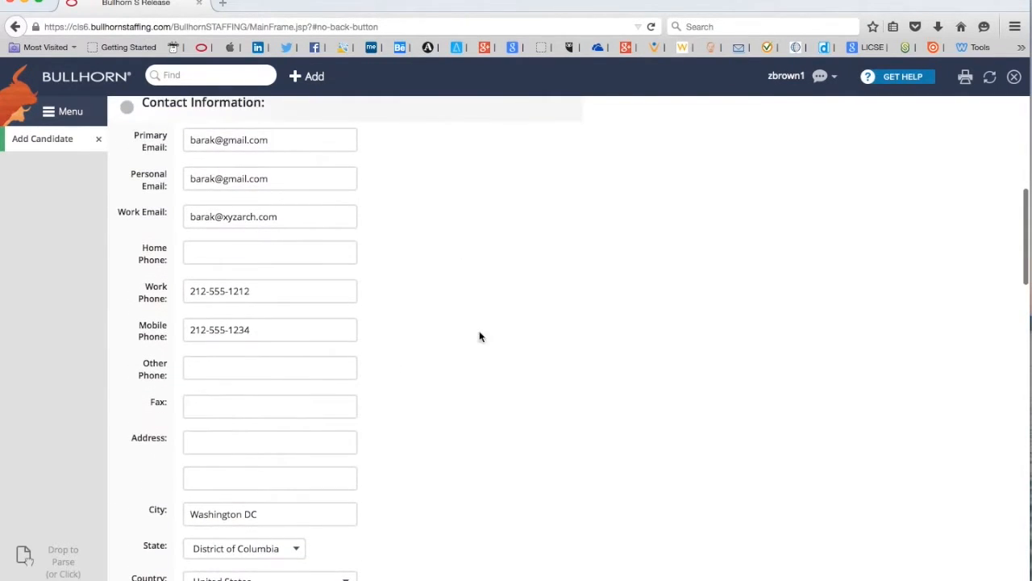
scroll(492, 396, "down", 6)
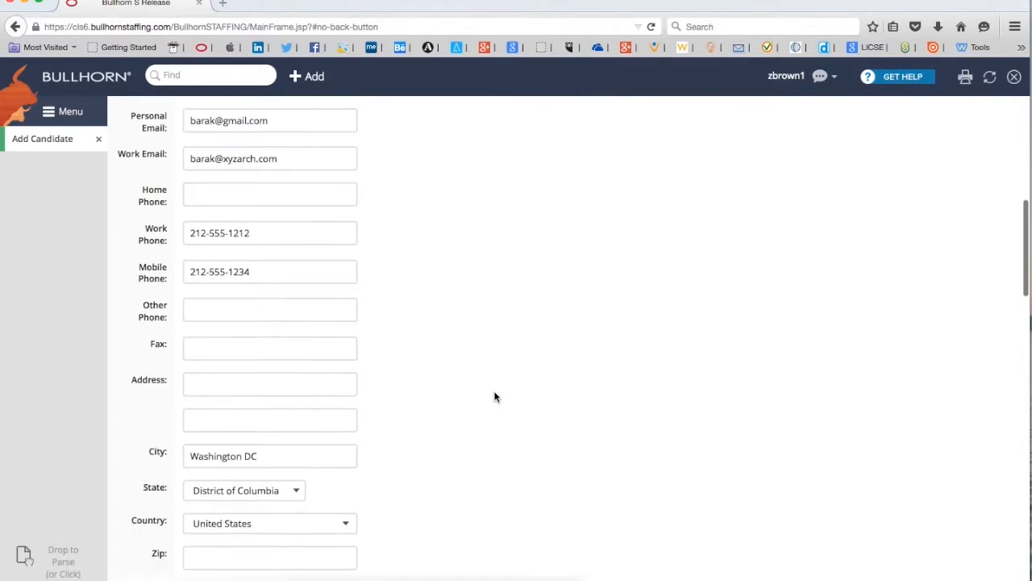
scroll(645, 356, "down", 4)
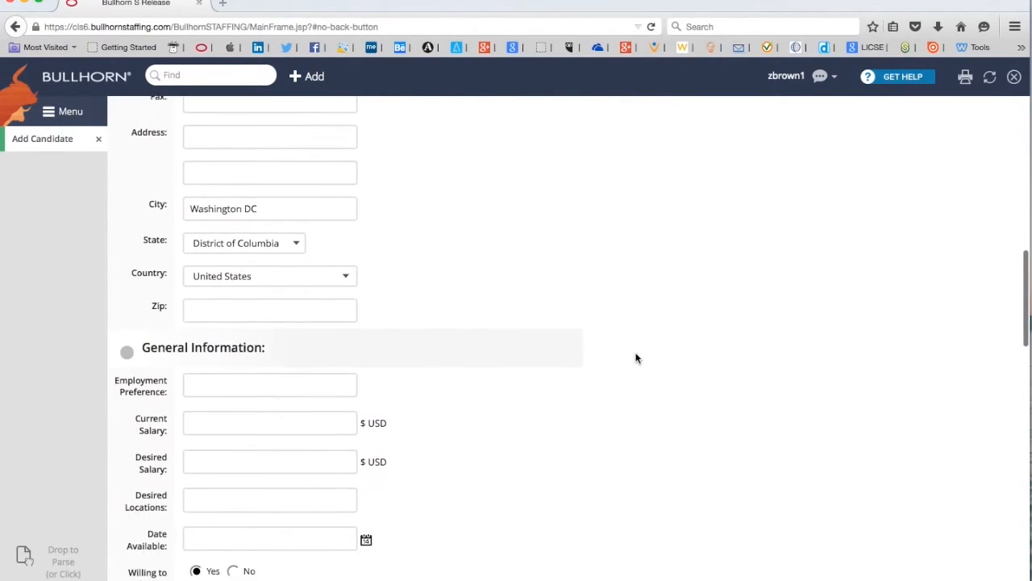
scroll(636, 358, "down", 3)
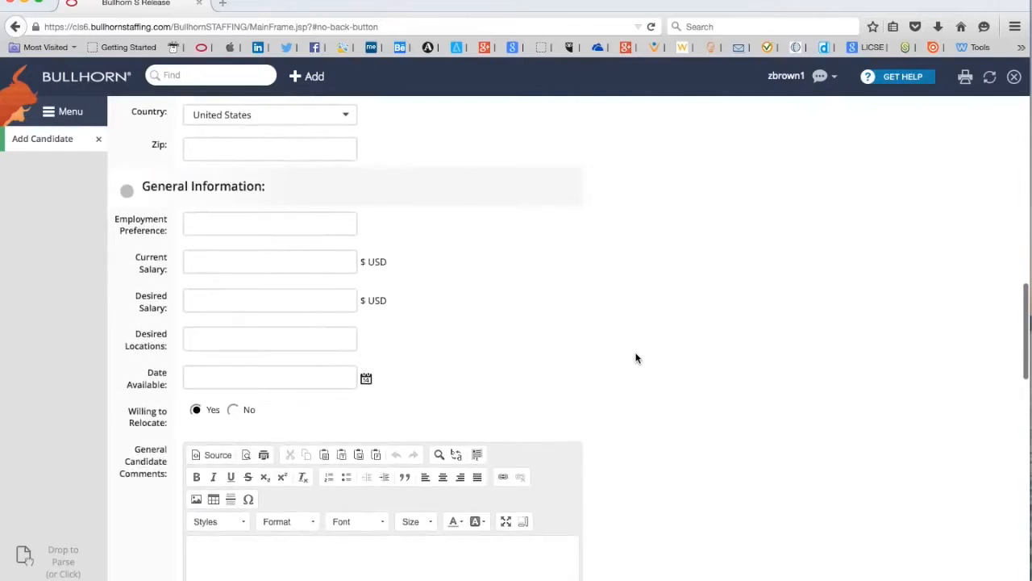
scroll(637, 358, "down", 1)
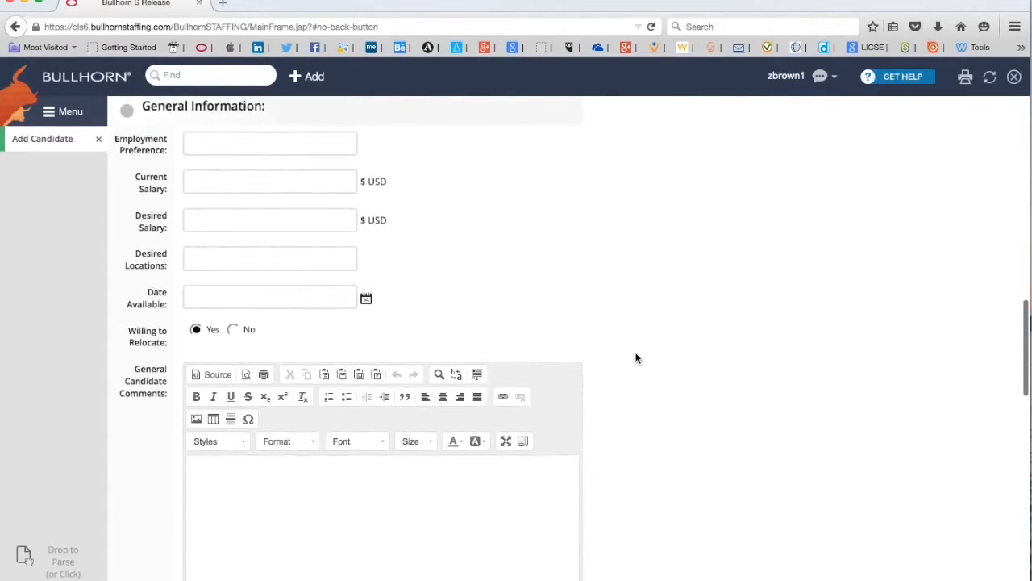
scroll(637, 358, "down", 1)
scroll(636, 358, "down", 1)
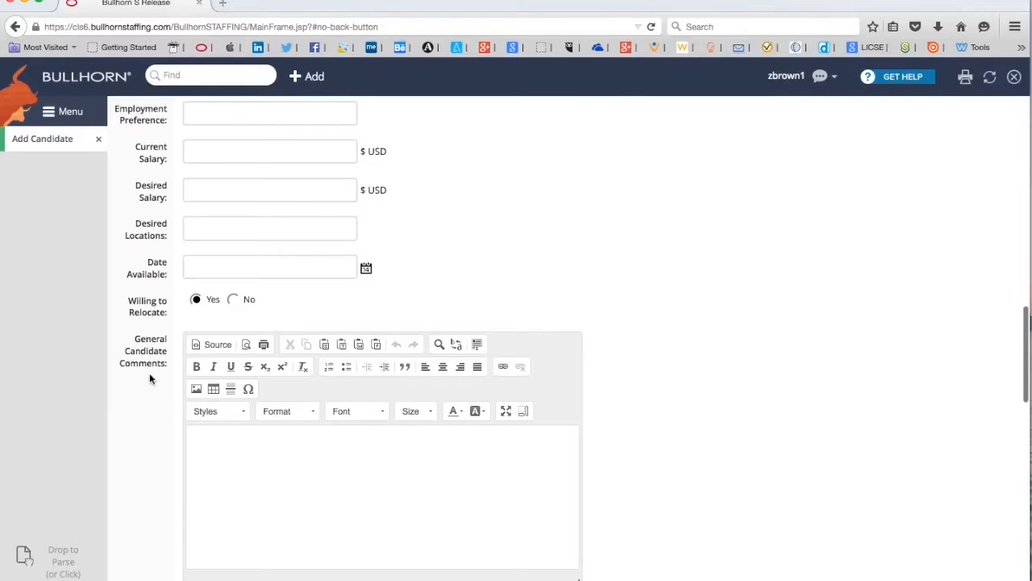
left_click(220, 450)
type("Linkin")
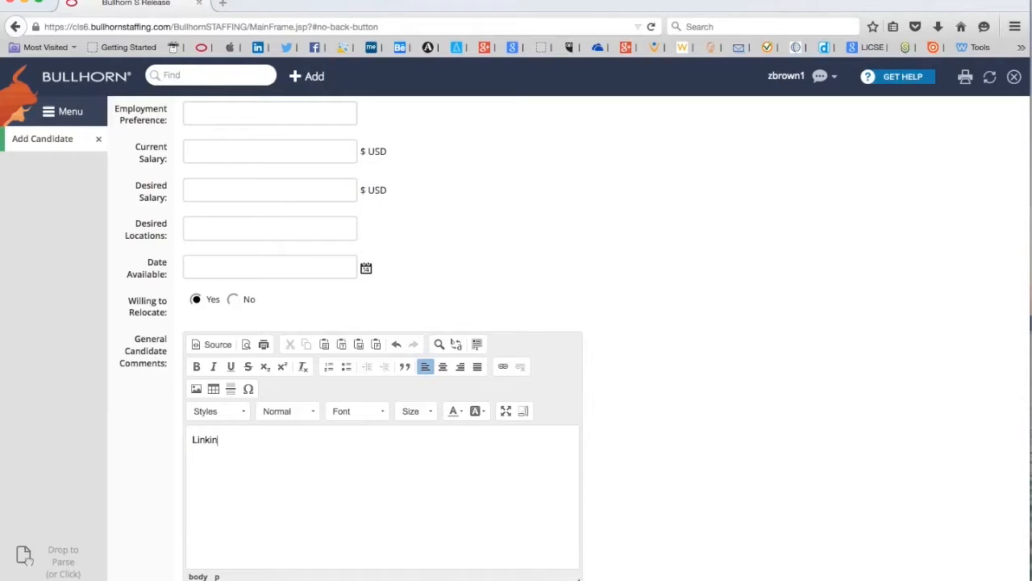
key("BackSpace")
key("BackSpace")
key("BackSpace")
key("BackSpace")
scroll(630, 391, "up", 5)
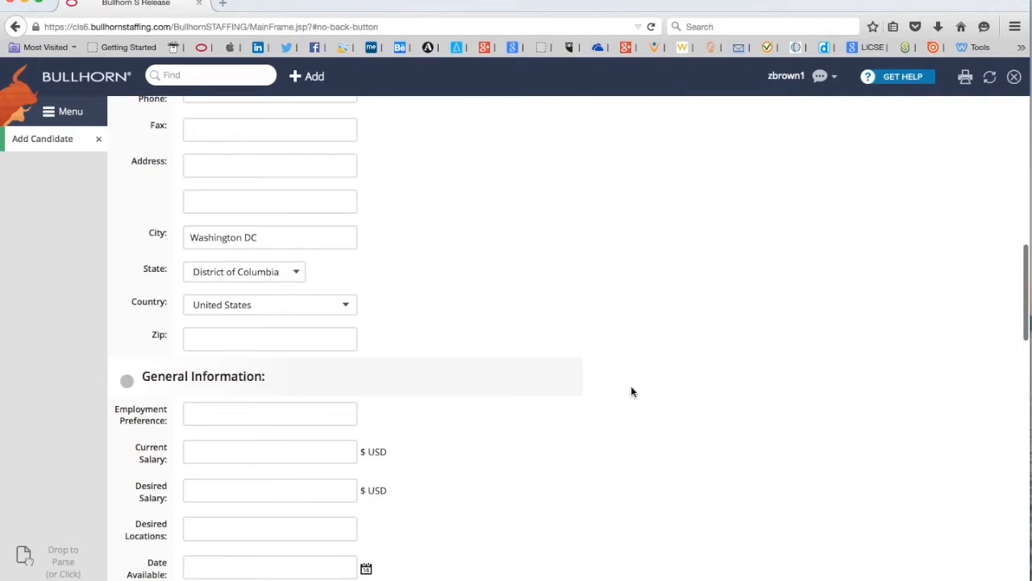
scroll(631, 392, "up", 4)
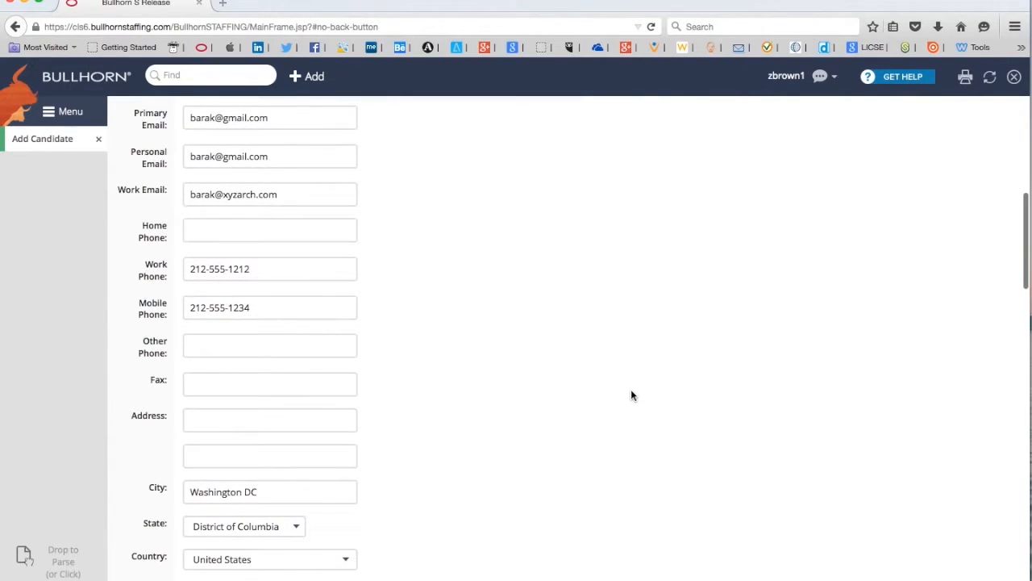
scroll(632, 395, "down", 1)
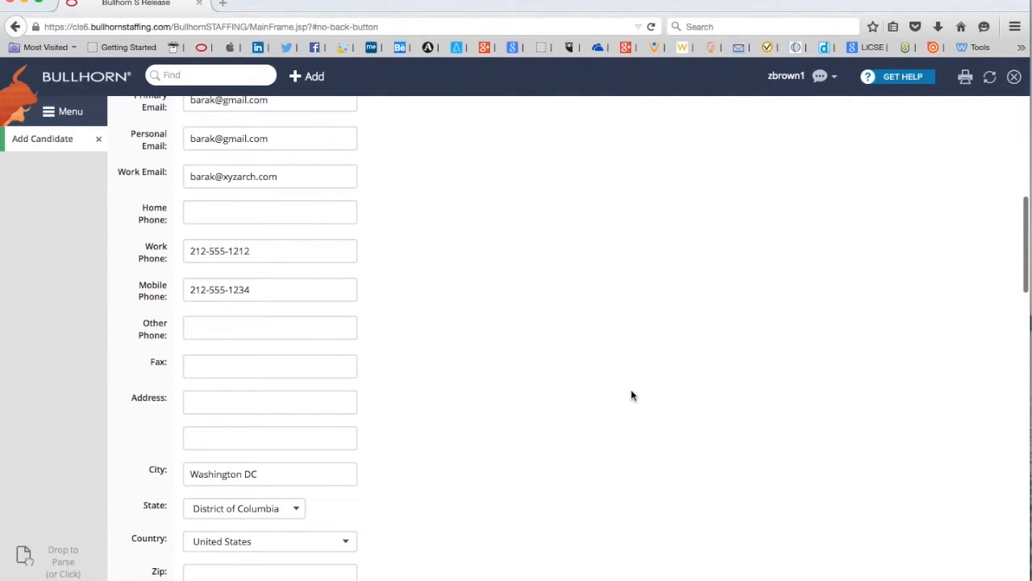
scroll(631, 395, "down", 3)
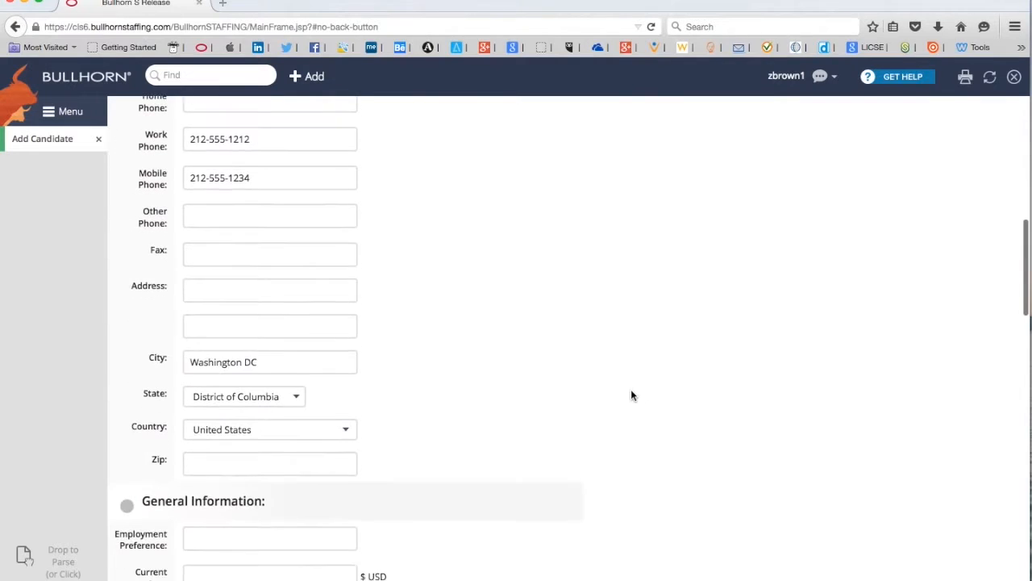
scroll(632, 395, "down", 5)
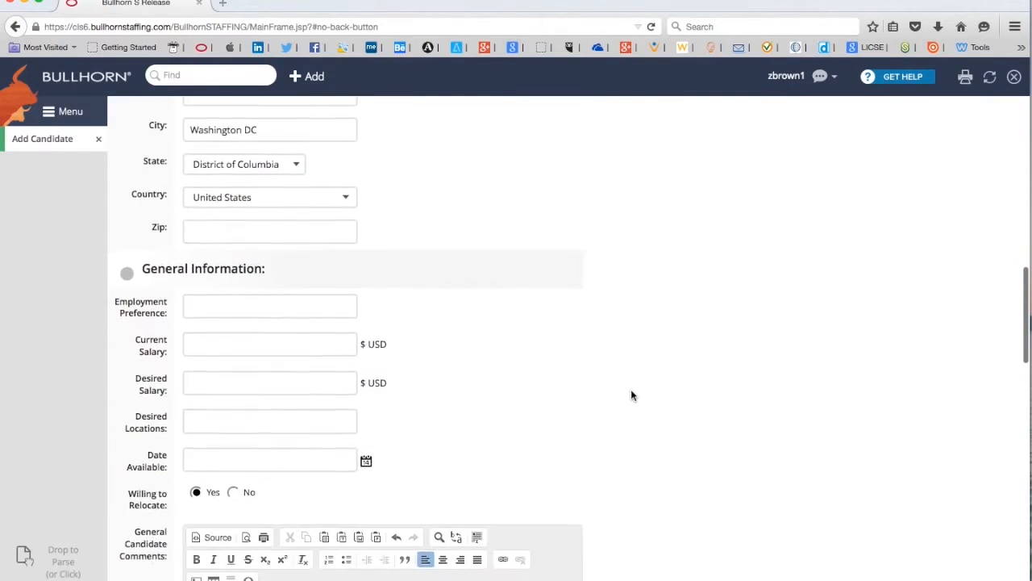
scroll(632, 395, "down", 2)
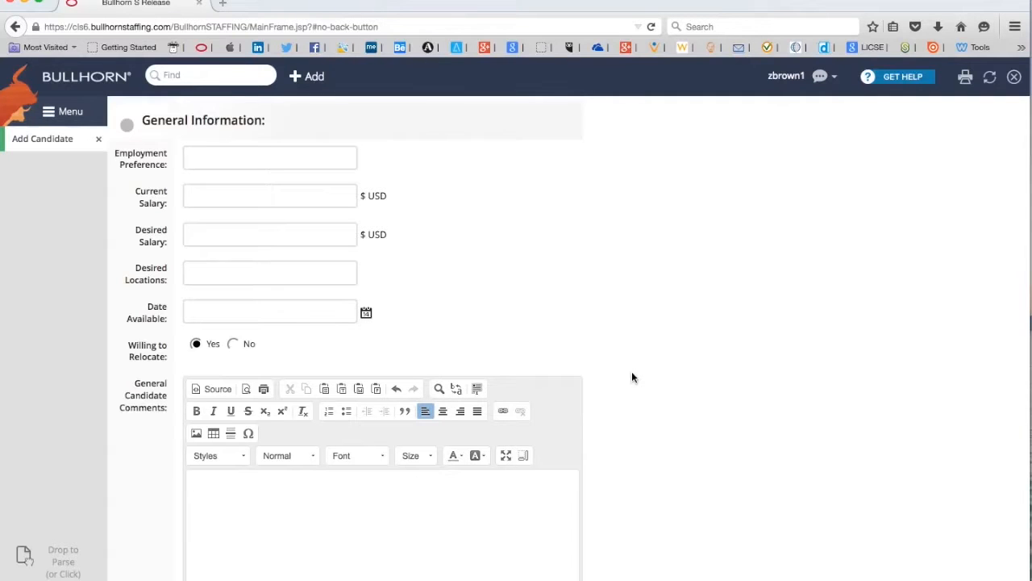
scroll(631, 376, "up", 10)
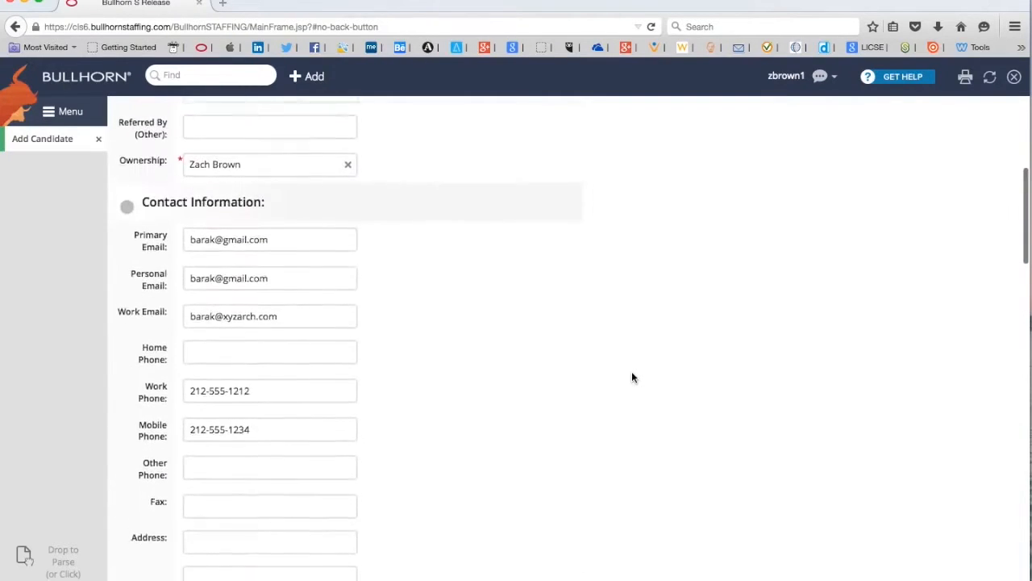
scroll(631, 377, "down", 2)
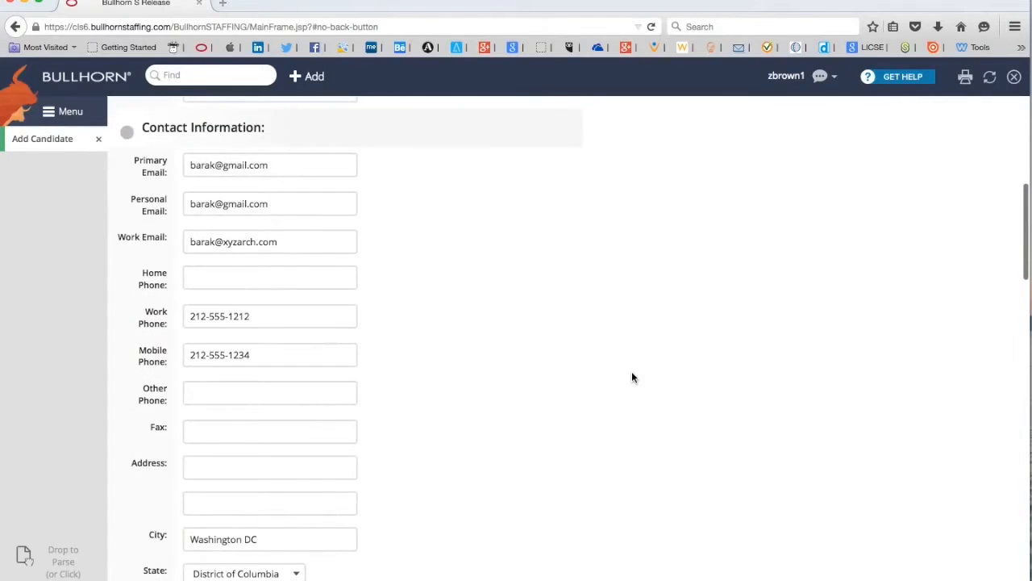
scroll(631, 376, "down", 1)
scroll(618, 378, "down", 1)
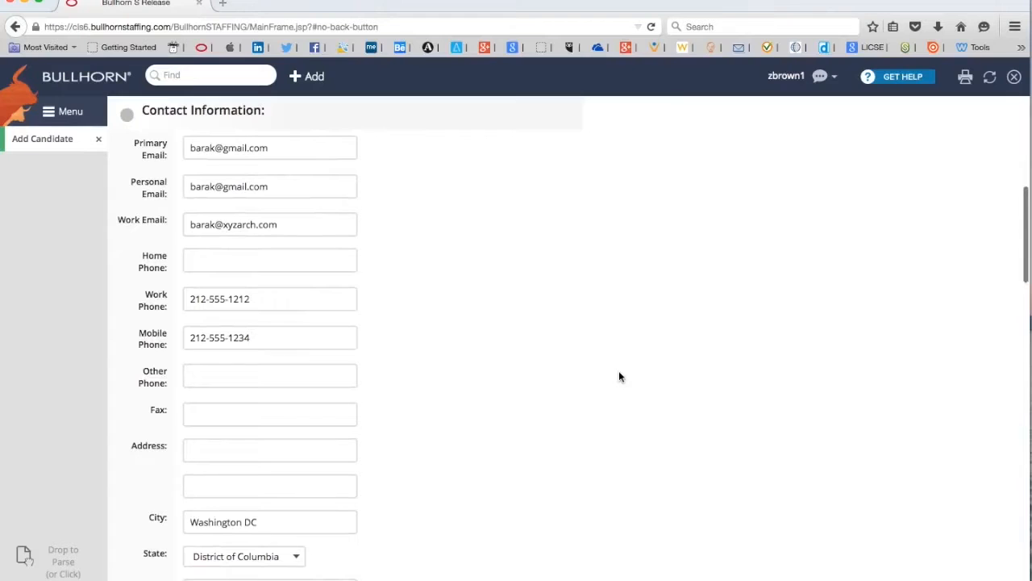
scroll(619, 377, "down", 10)
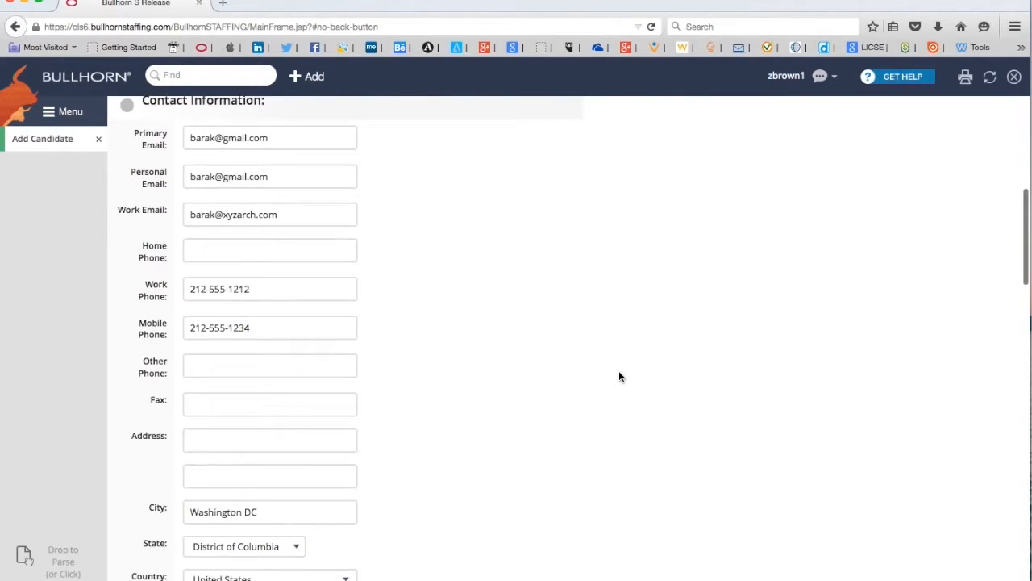
scroll(618, 376, "down", 5)
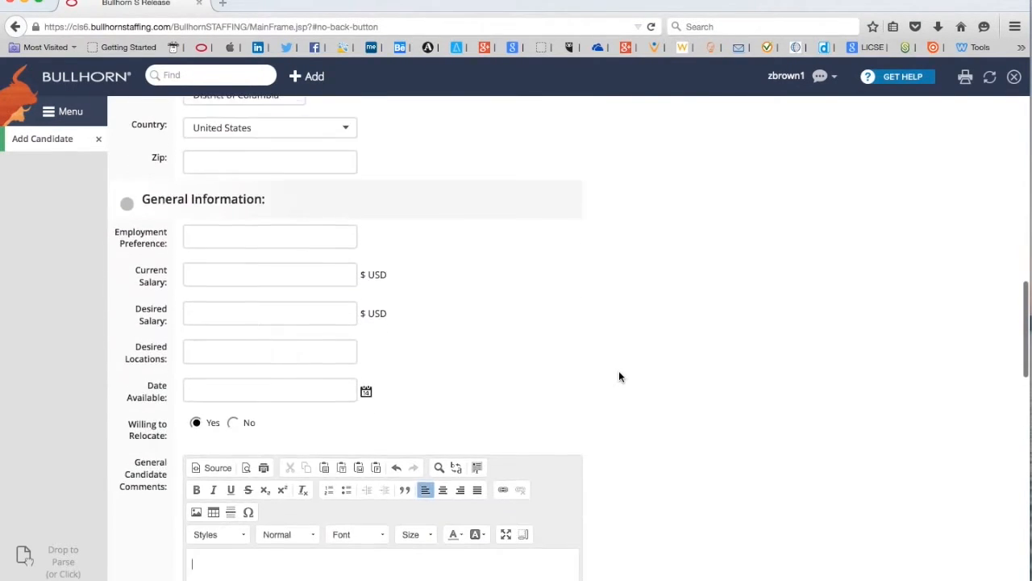
scroll(619, 376, "down", 1)
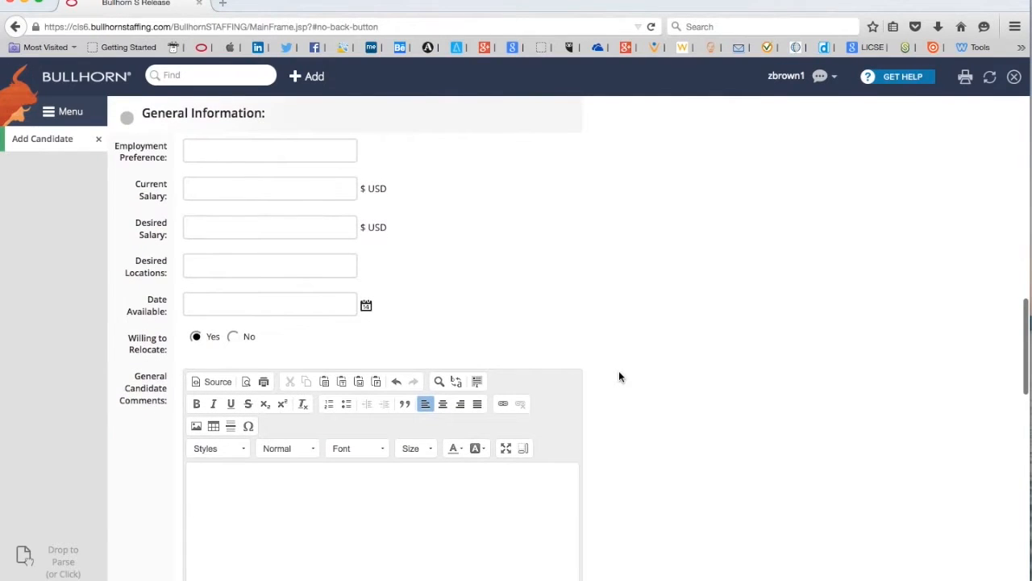
left_click(292, 489)
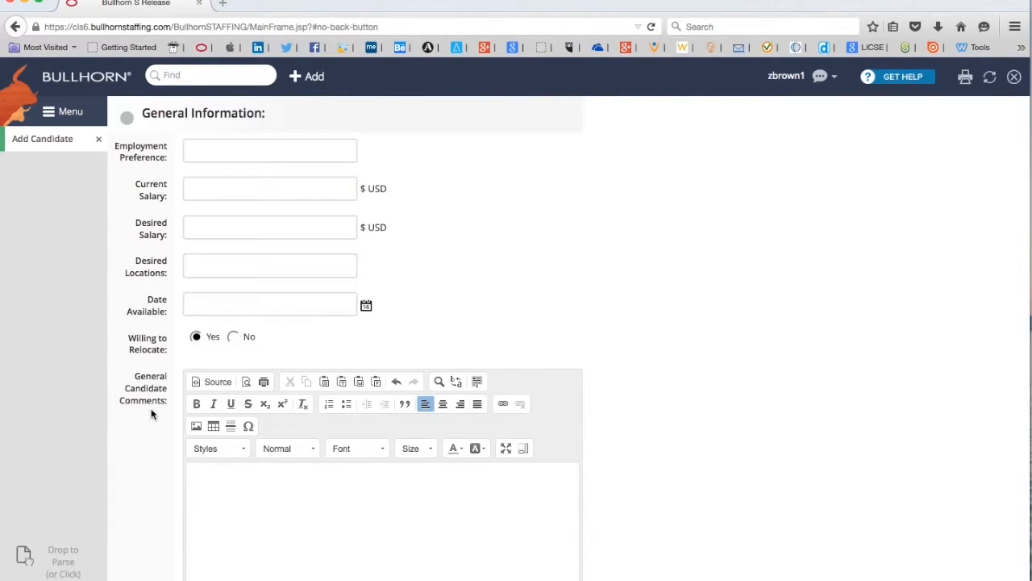
Type the 'LinkedIn:' label in the comments, then select the candidate's LinkedIn profile URL
type("LinkedIn:")
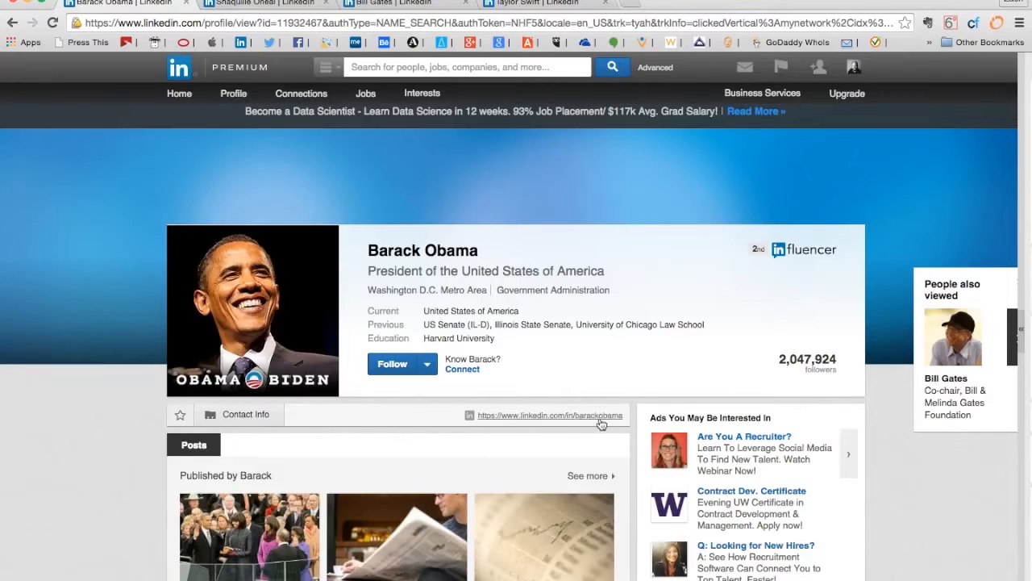
left_click(537, 416)
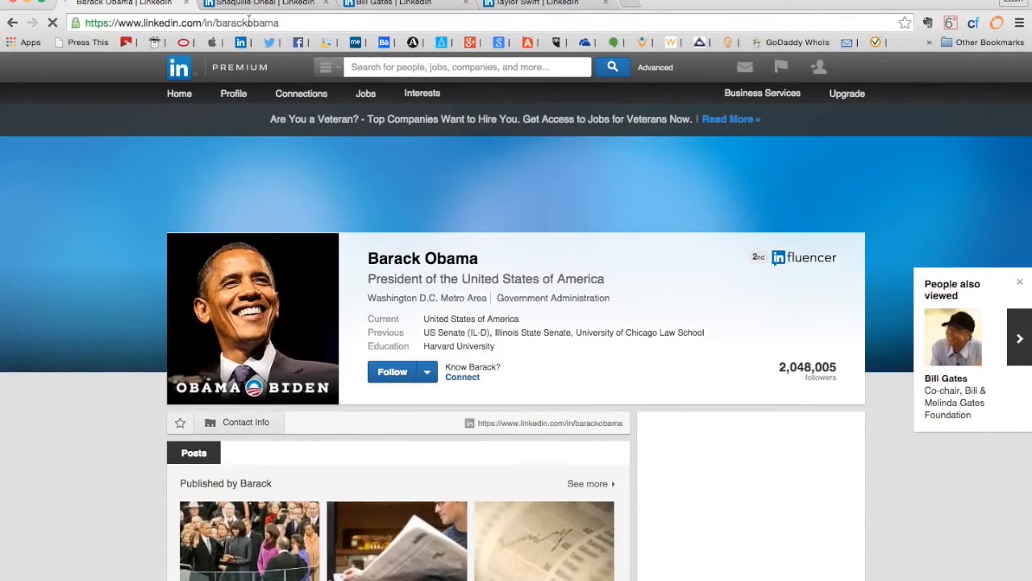
left_click(252, 23)
key("super+c")
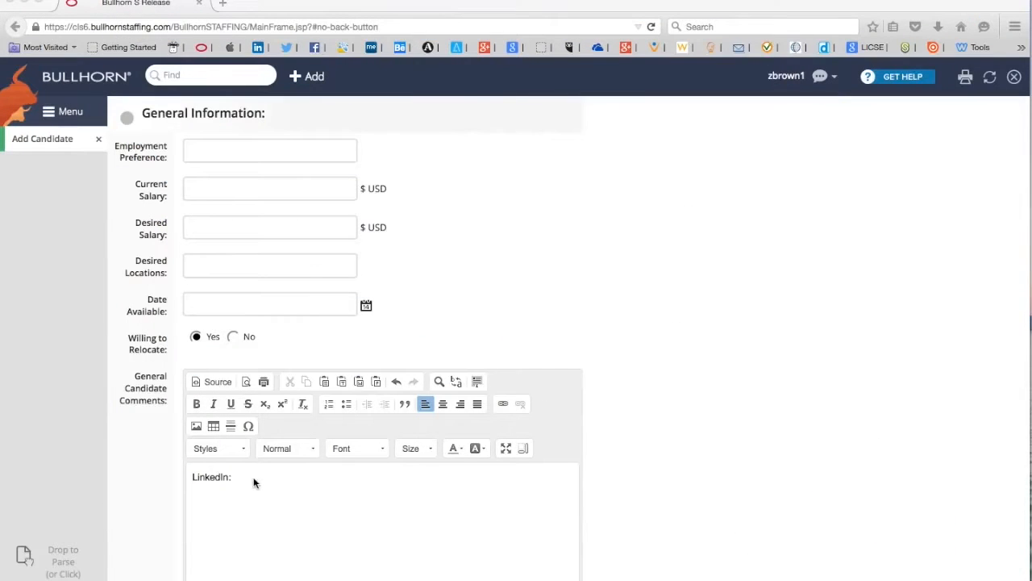
Insert the copied LinkedIn profile URL as a hyperlink after the 'LinkedIn:' label
type(":")
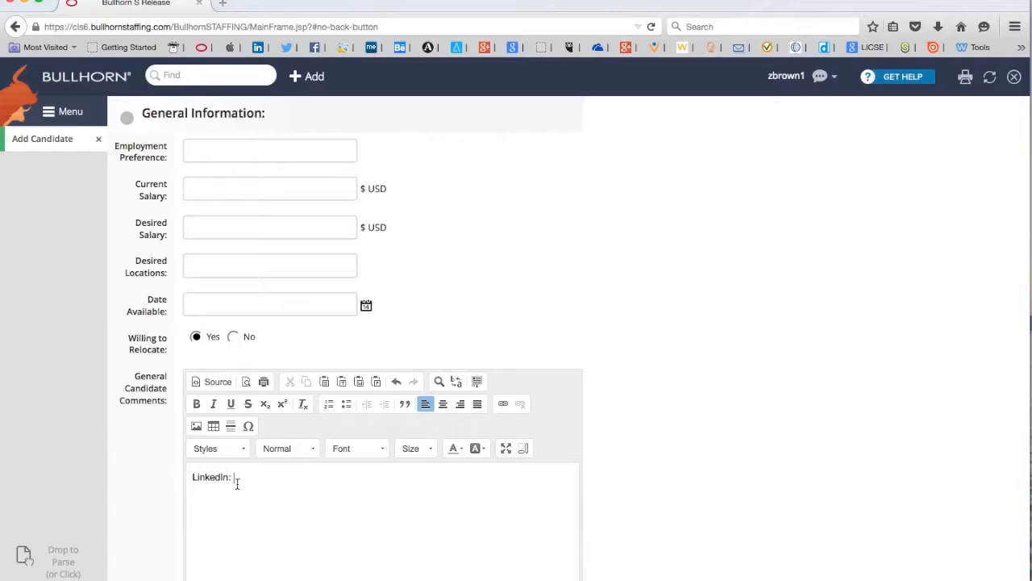
left_click(501, 405)
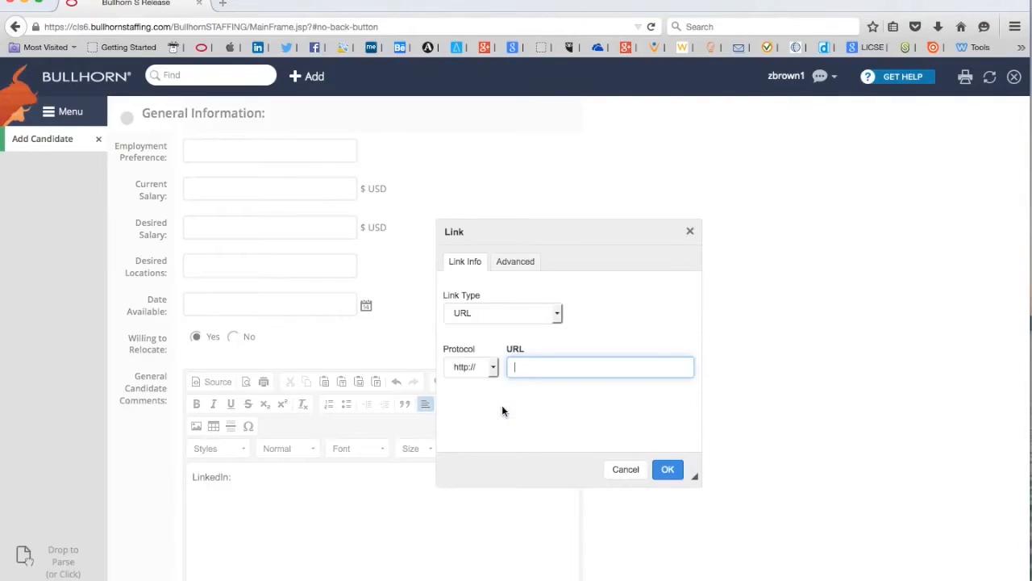
key("super+v")
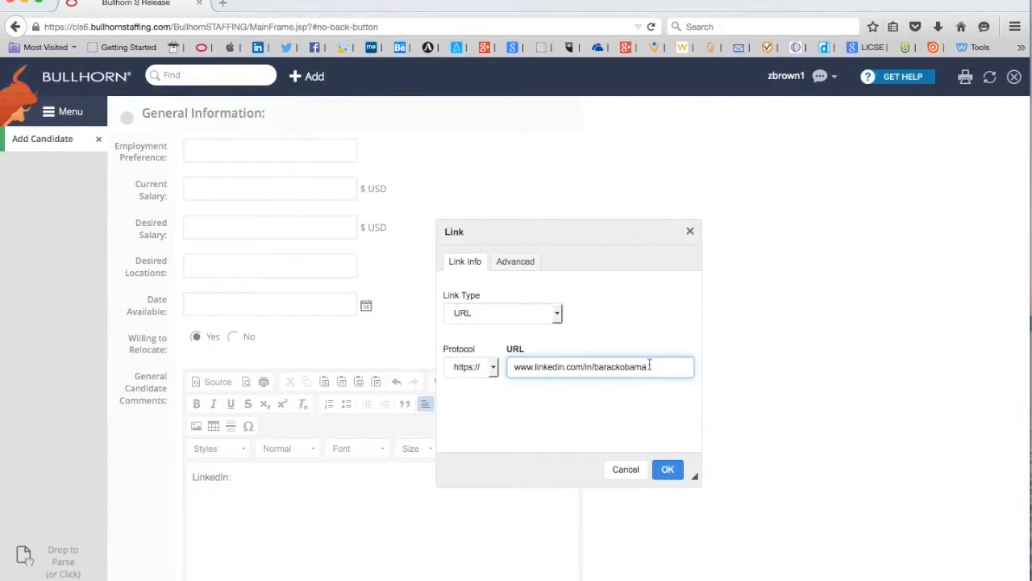
left_click(668, 469)
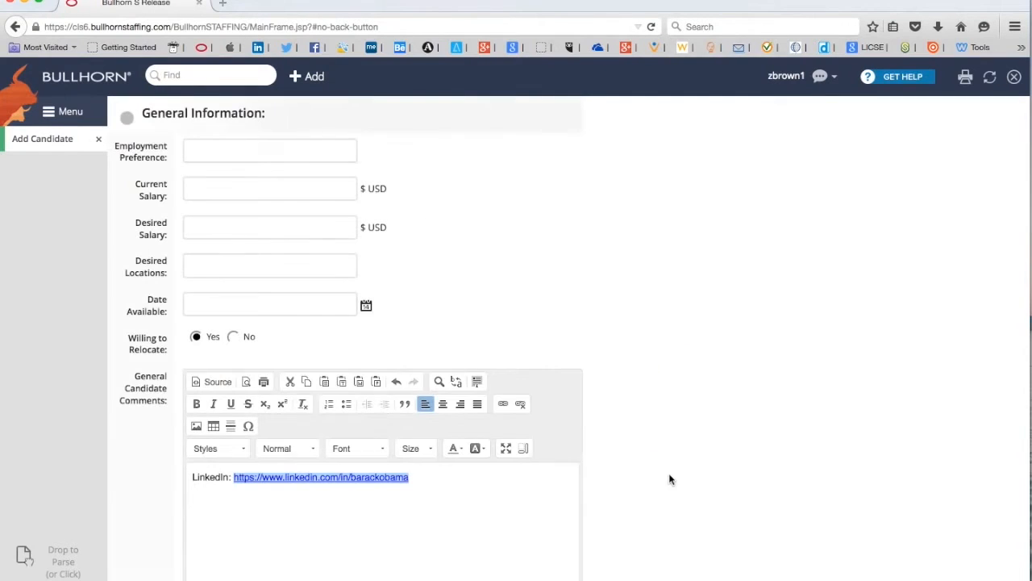
left_click(451, 483)
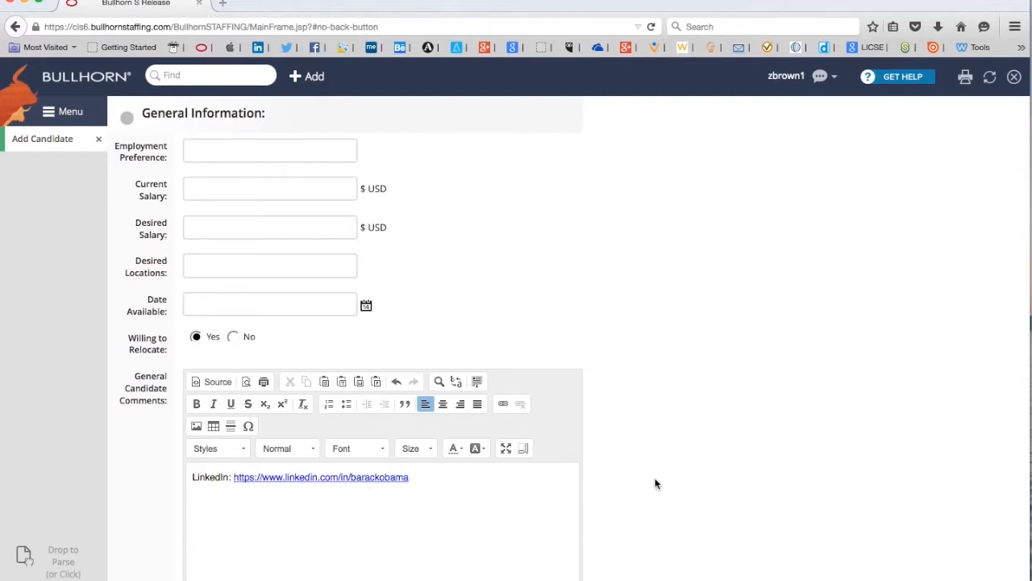
scroll(646, 474, "down", 2)
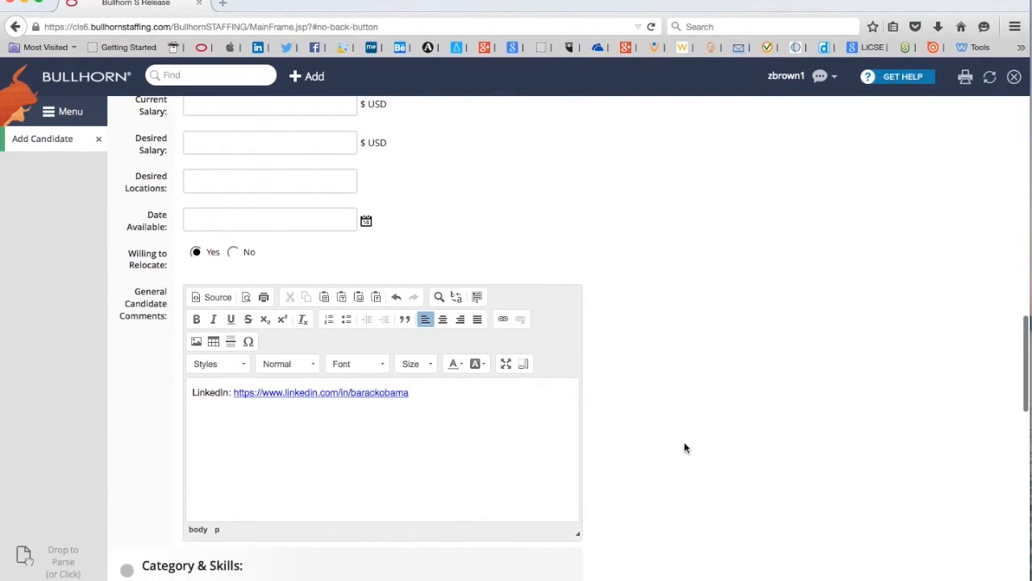
Pick Architect from the candidate's Category list in the Category & Skills section
scroll(683, 449, "up", 3)
scroll(684, 448, "down", 2)
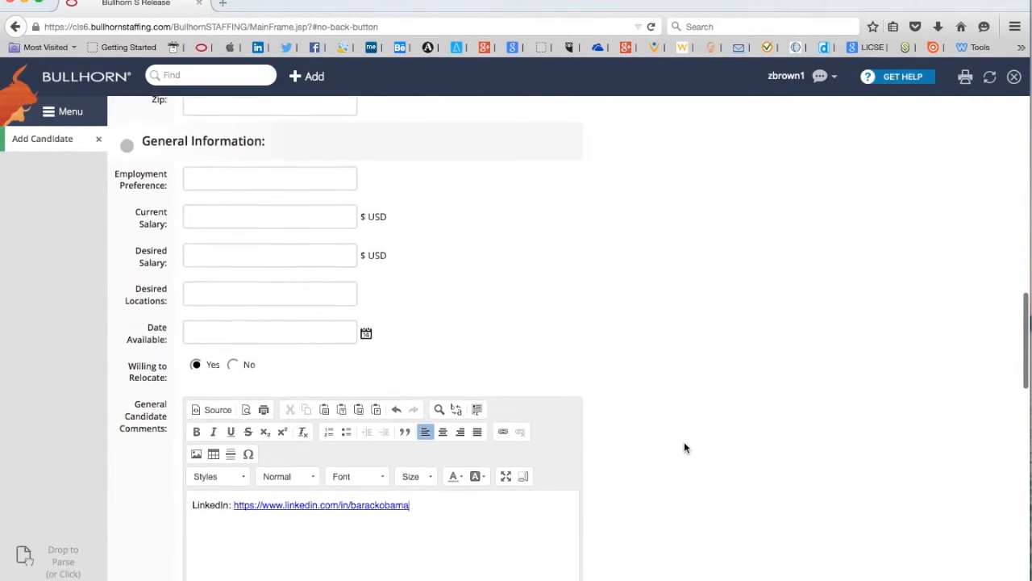
scroll(683, 448, "down", 3)
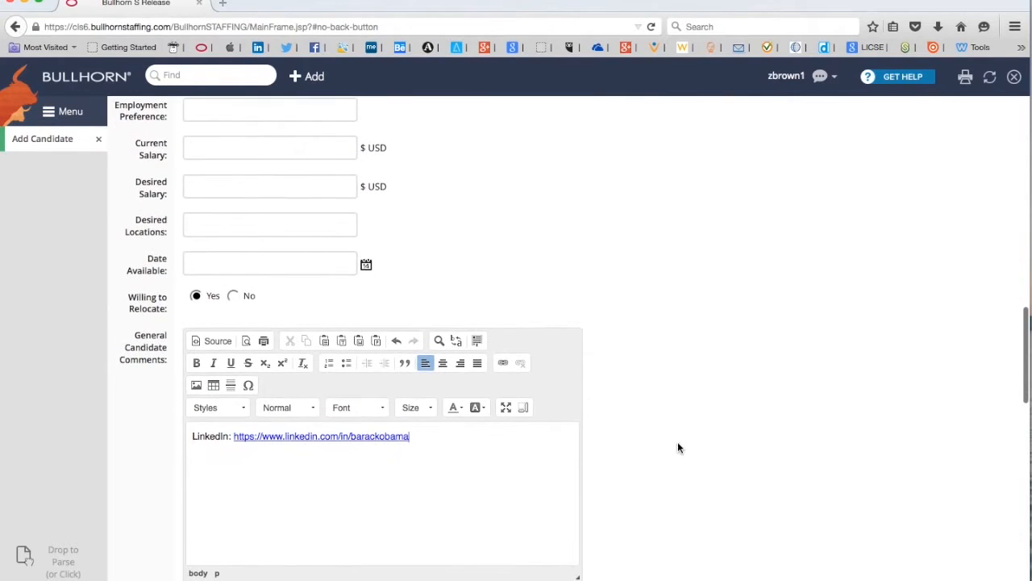
scroll(699, 435, "down", 8)
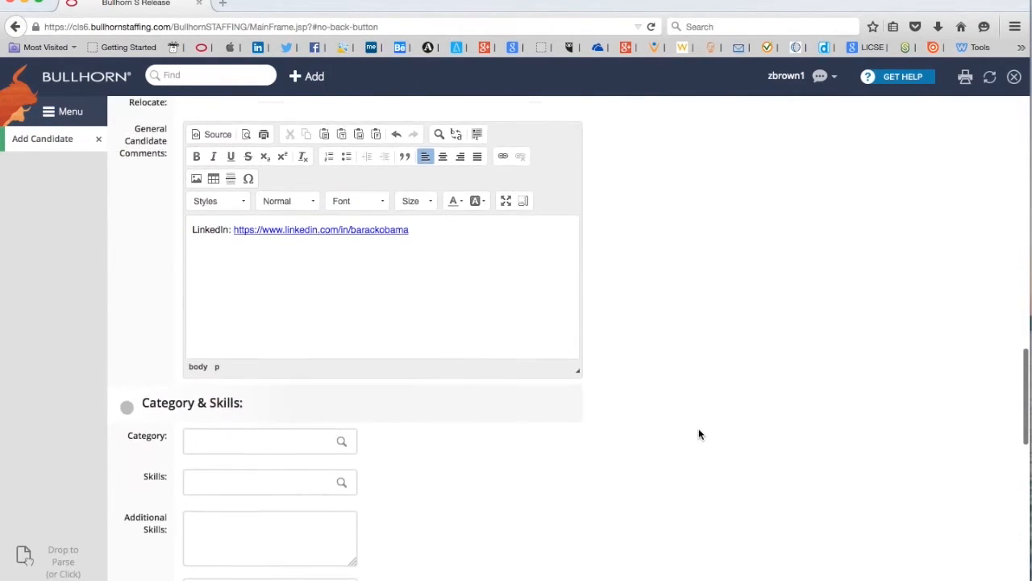
scroll(699, 435, "down", 3)
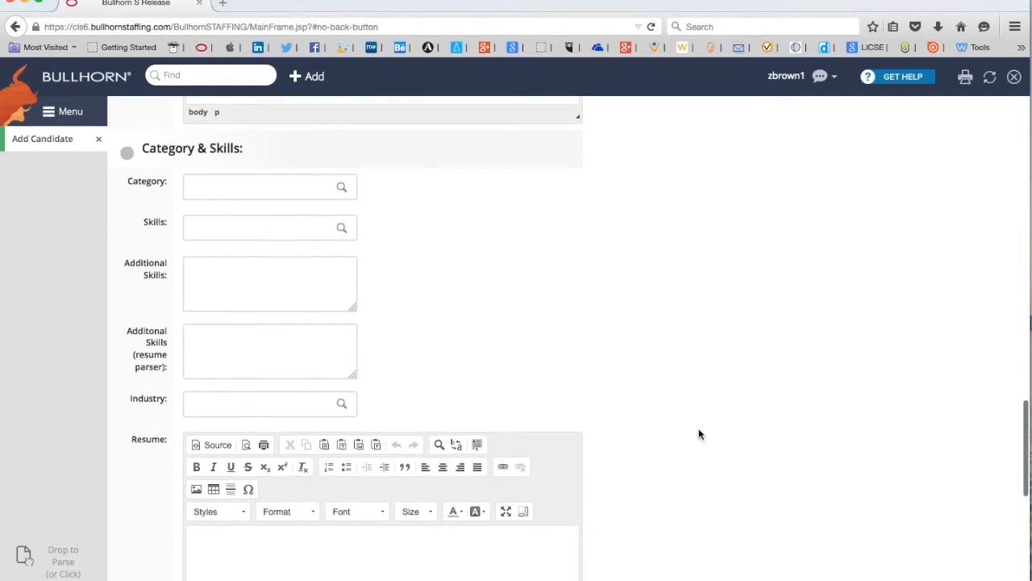
scroll(699, 435, "up", 1)
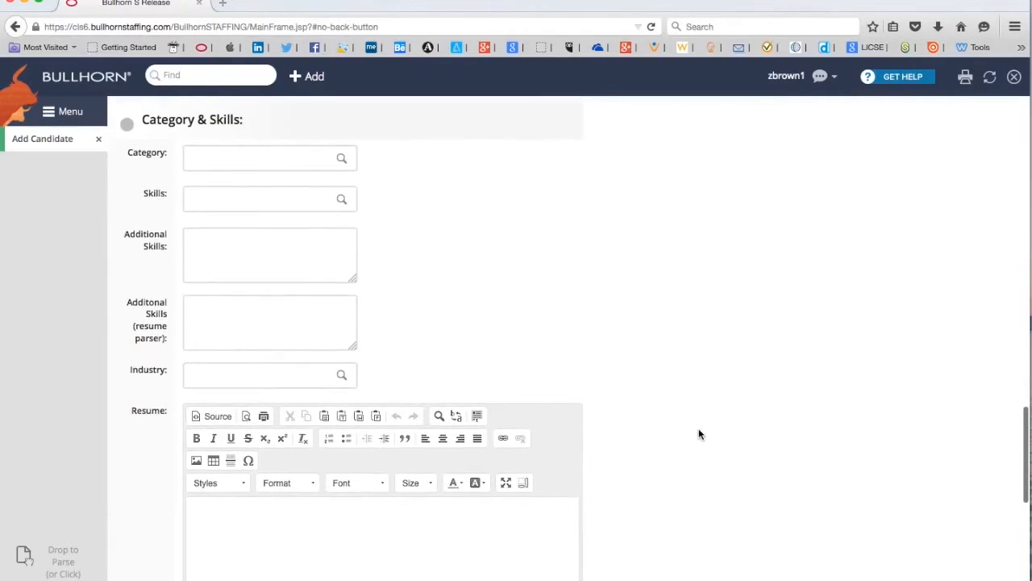
left_click(236, 156)
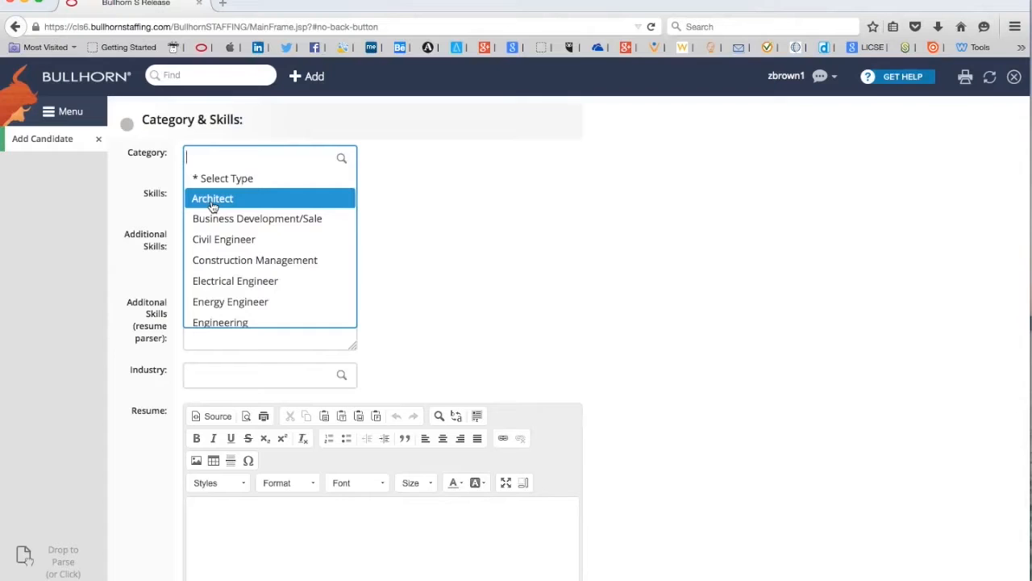
left_click(212, 198)
left_click(586, 213)
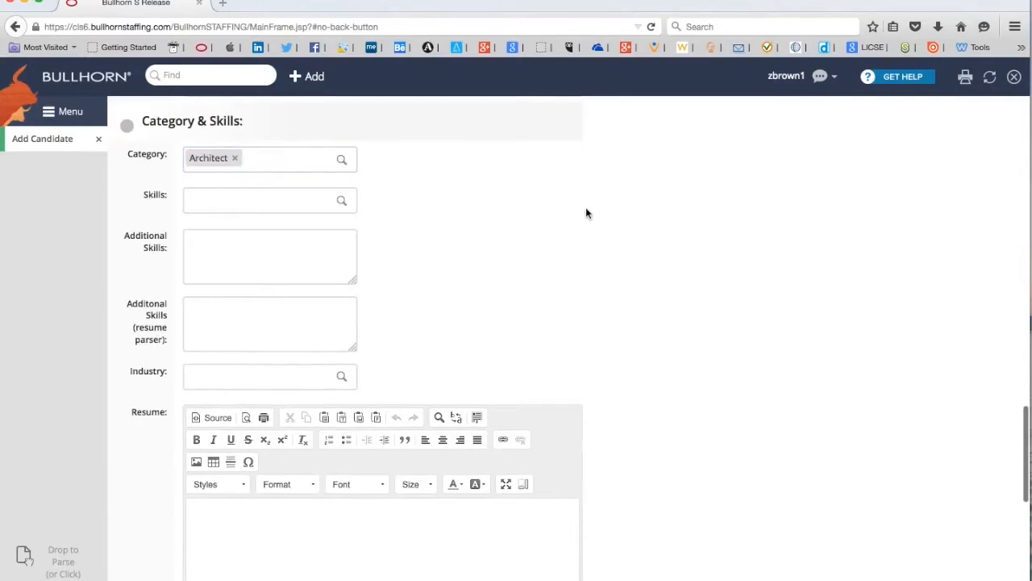
left_click(232, 208)
left_click(231, 208)
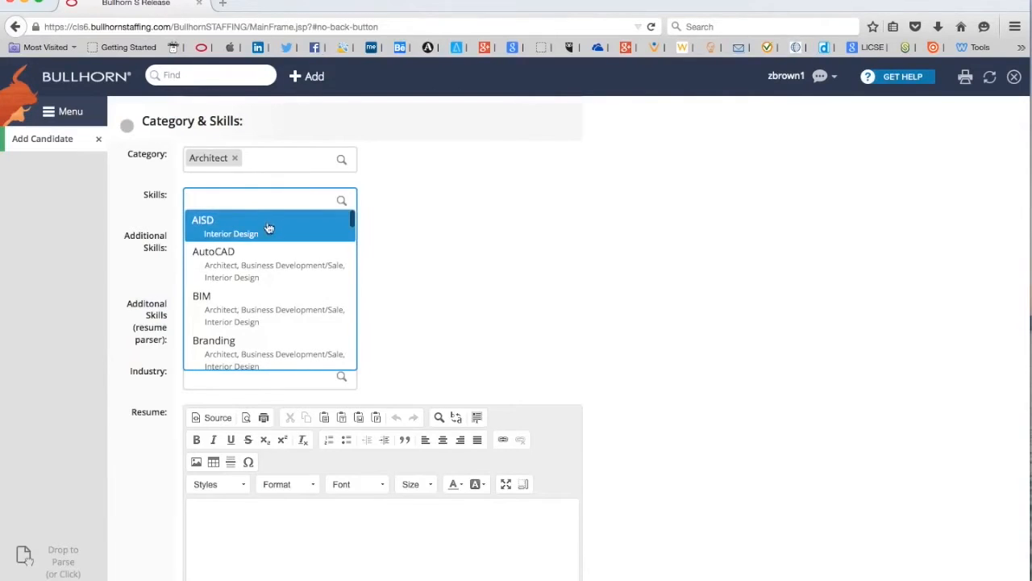
Select AutoCAD, LEED and Licensed in the candidate's Skills list
left_click(247, 269)
scroll(262, 282, "down", 5)
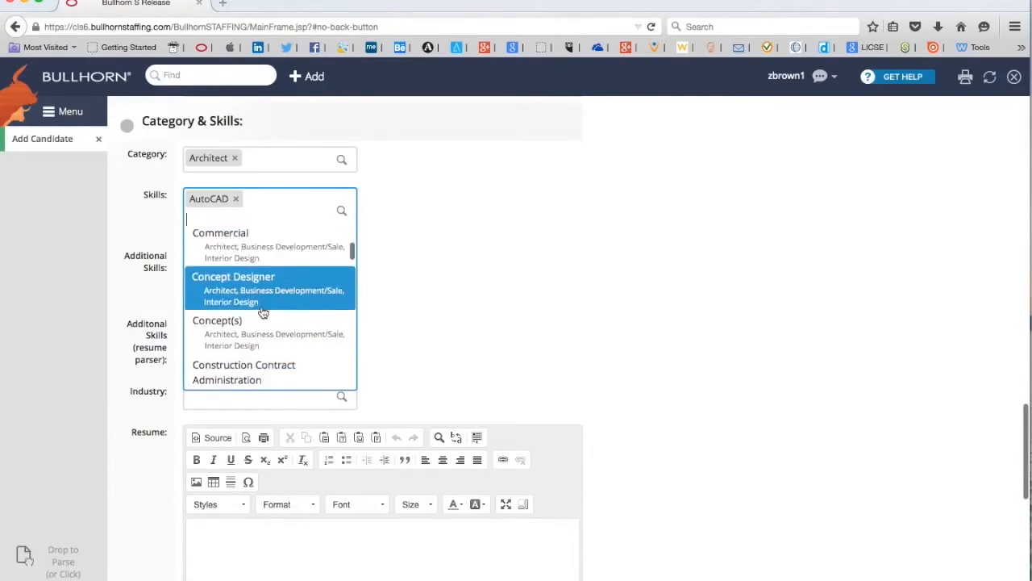
scroll(263, 313, "down", 6)
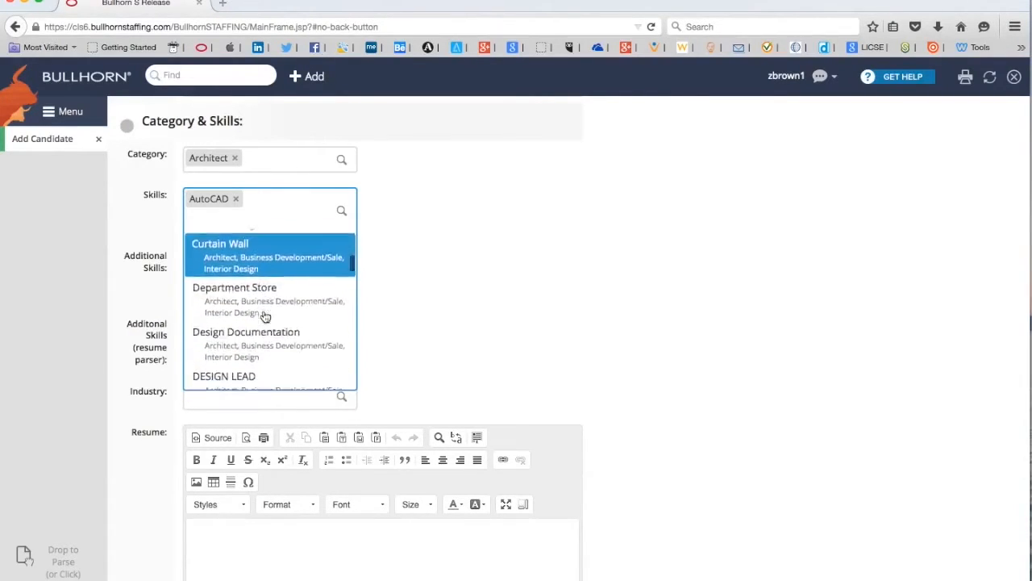
scroll(266, 316, "down", 4)
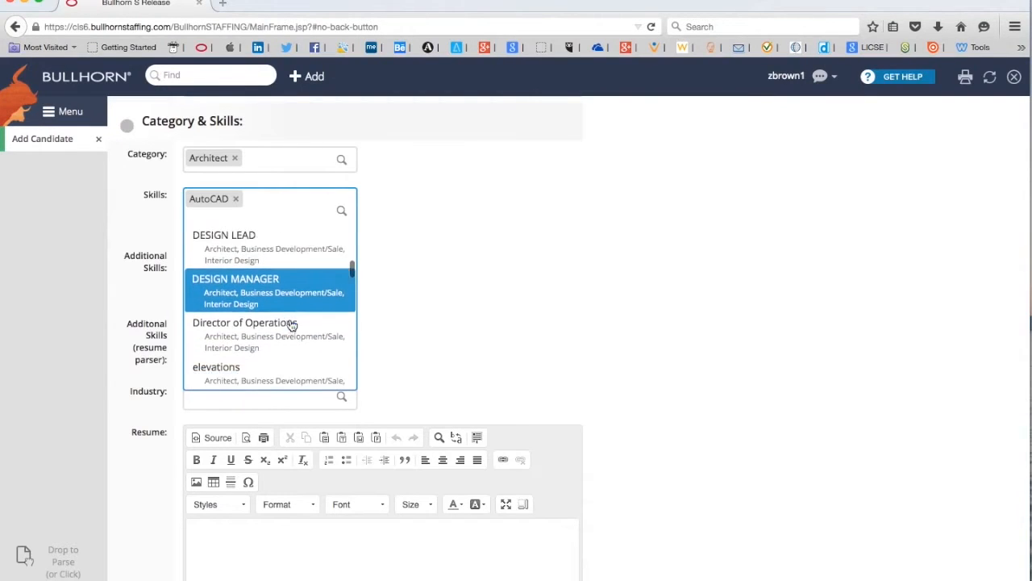
scroll(292, 324, "down", 5)
scroll(292, 325, "down", 5)
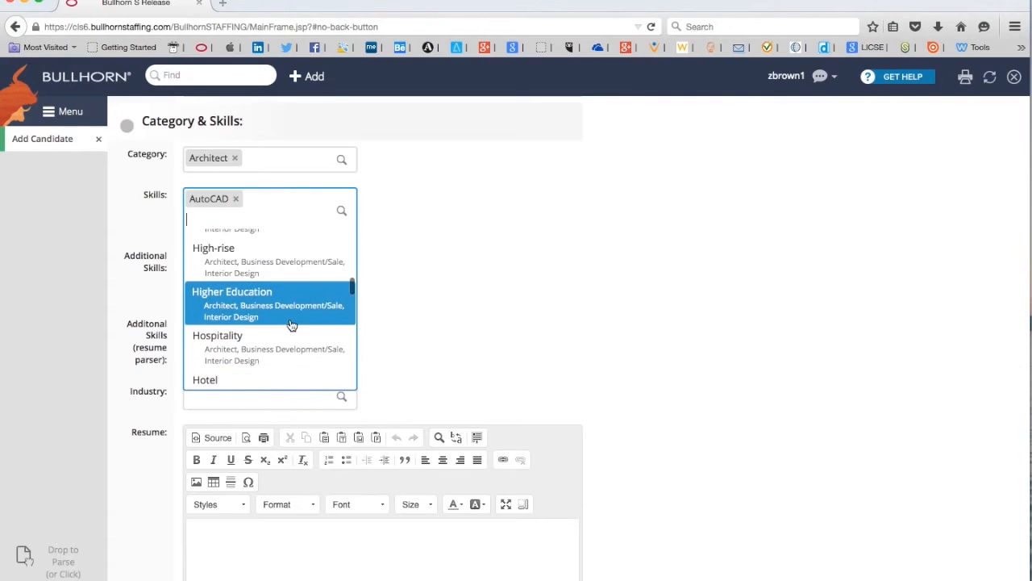
scroll(292, 325, "down", 5)
scroll(292, 325, "down", 5)
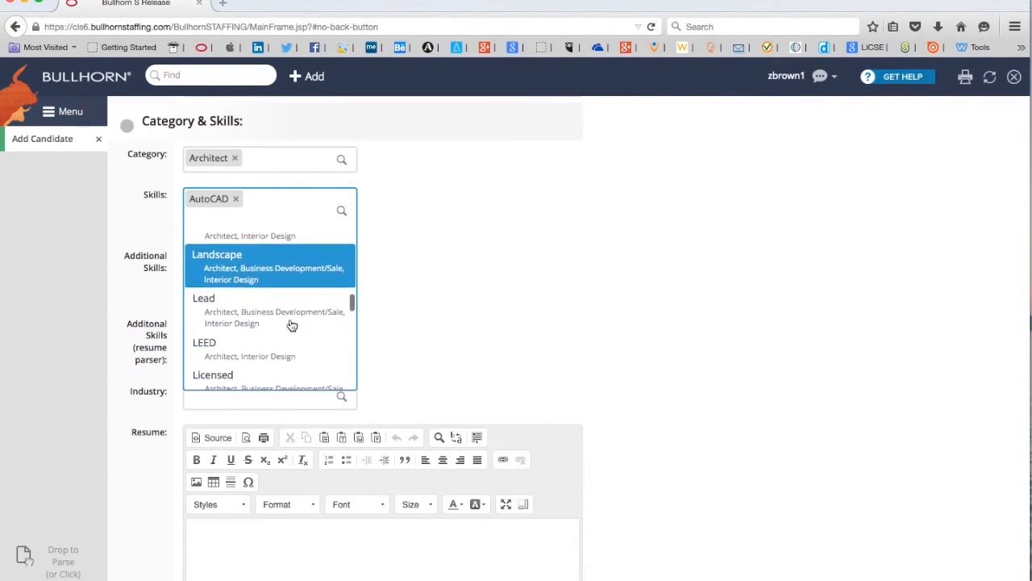
scroll(292, 325, "down", 3)
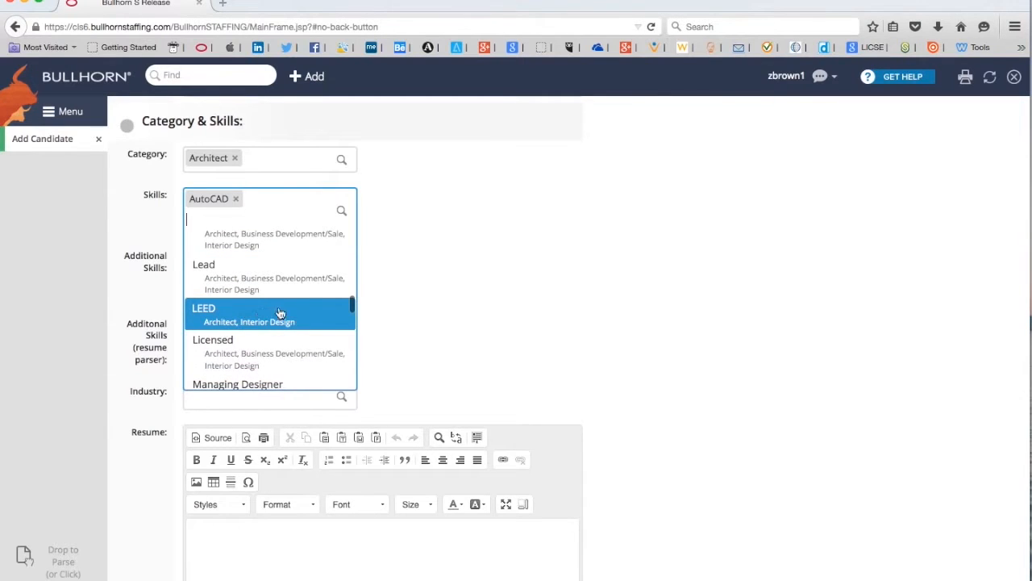
left_click(316, 319)
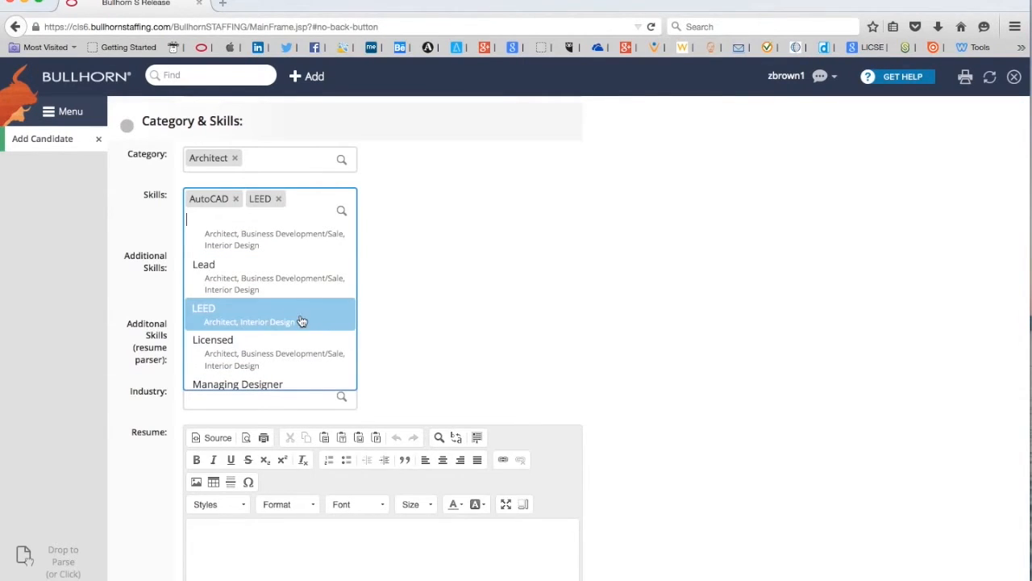
left_click(258, 353)
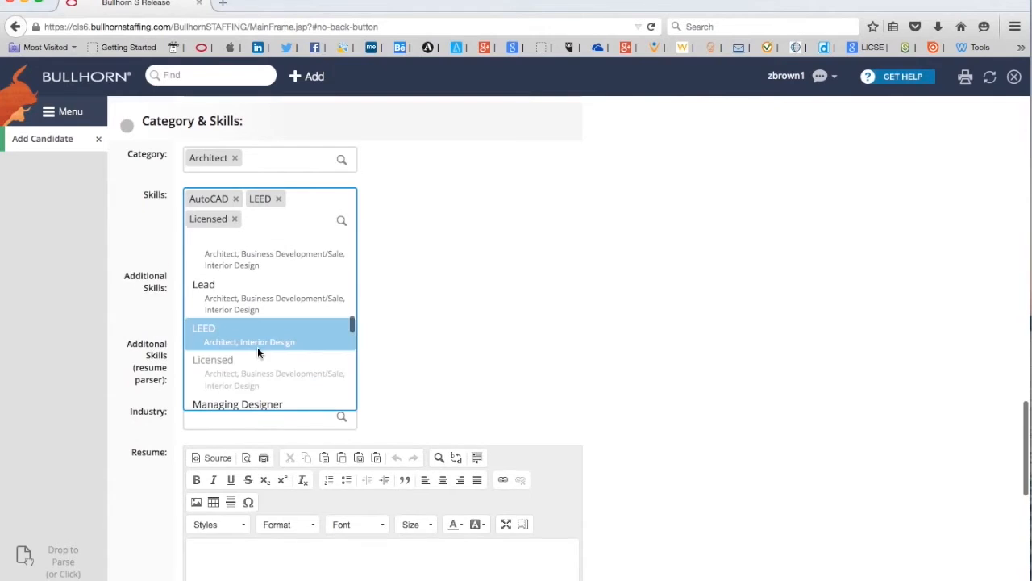
left_click(422, 305)
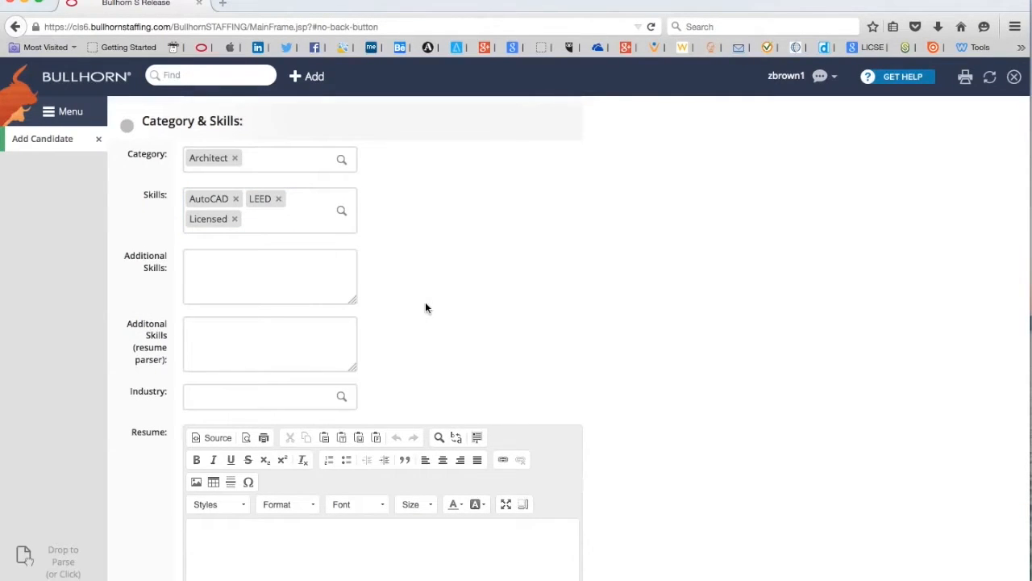
left_click(221, 260)
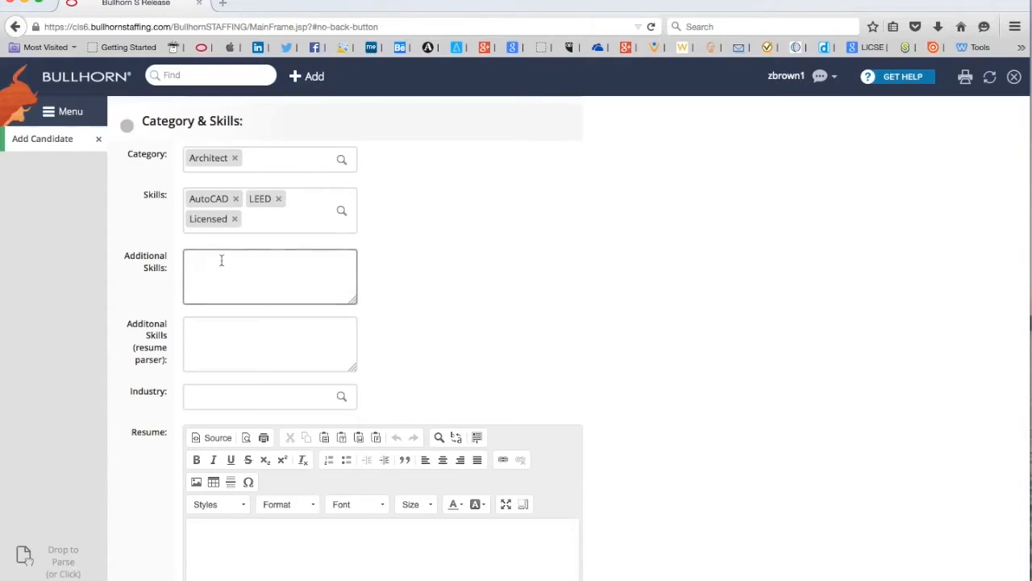
Type 'Ballparks, Sports Area' into the Additional Skills box
left_click(222, 267)
type("Ballparks, Sports Area")
scroll(604, 277, "down", 6)
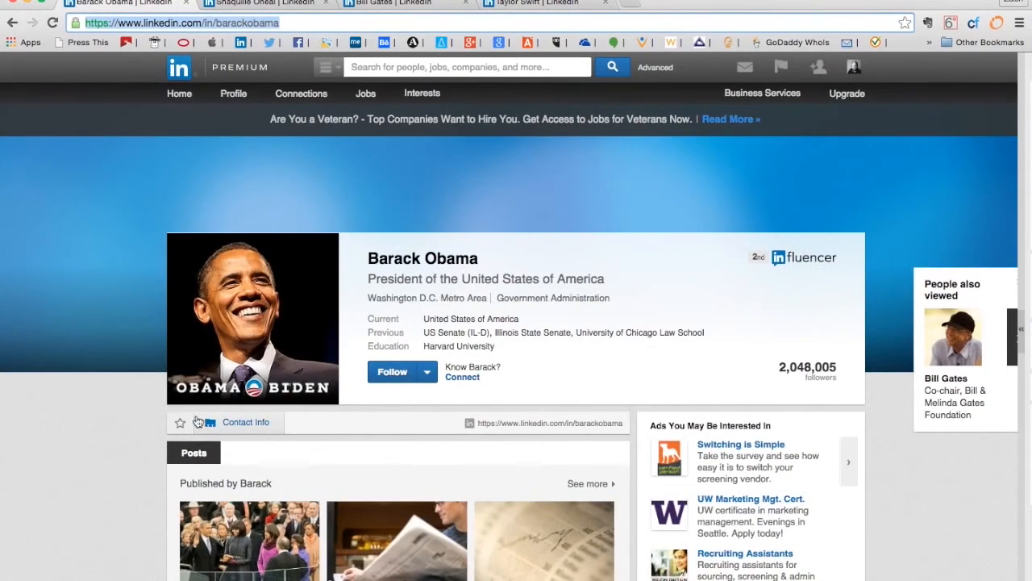
Select the LinkedIn profile's Education through Additional Info text and return to Bullhorn's Resume editor
scroll(182, 416, "down", 15)
scroll(182, 418, "down", 5)
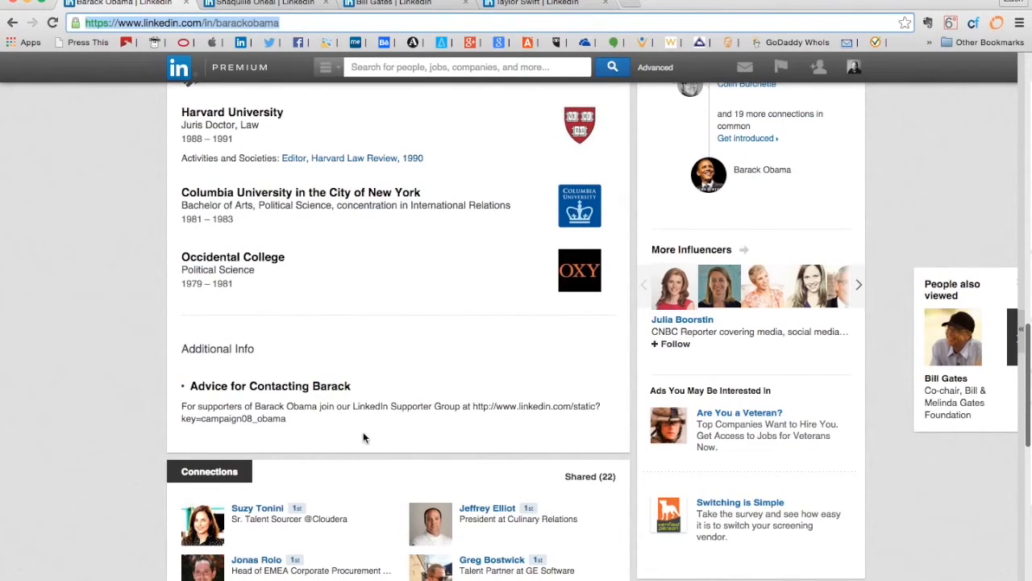
left_click_drag(355, 429, 206, 440)
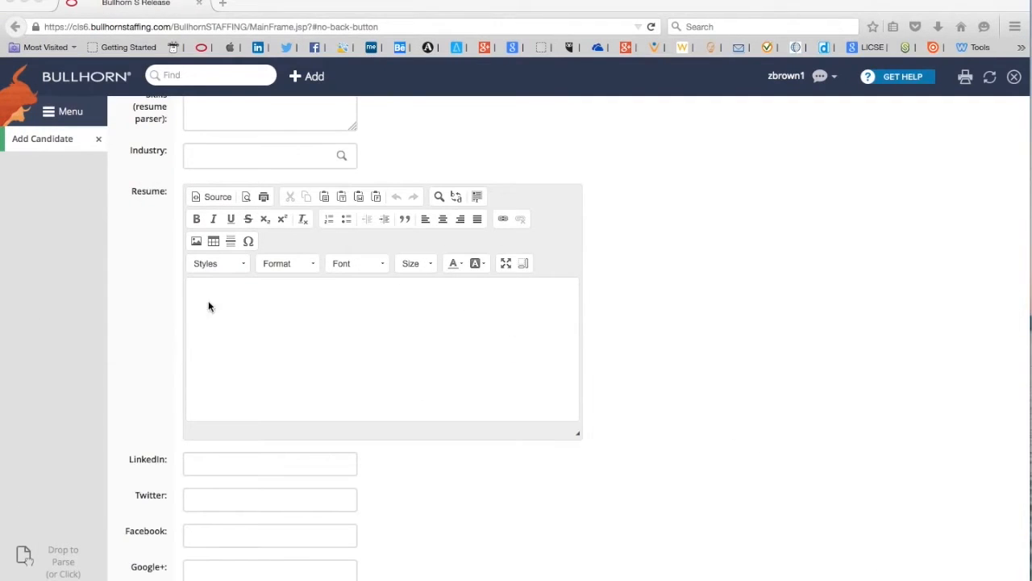
left_click(209, 289)
Paste the copied LinkedIn profile into the Resume field and review it back up to the Summary
key("super+v")
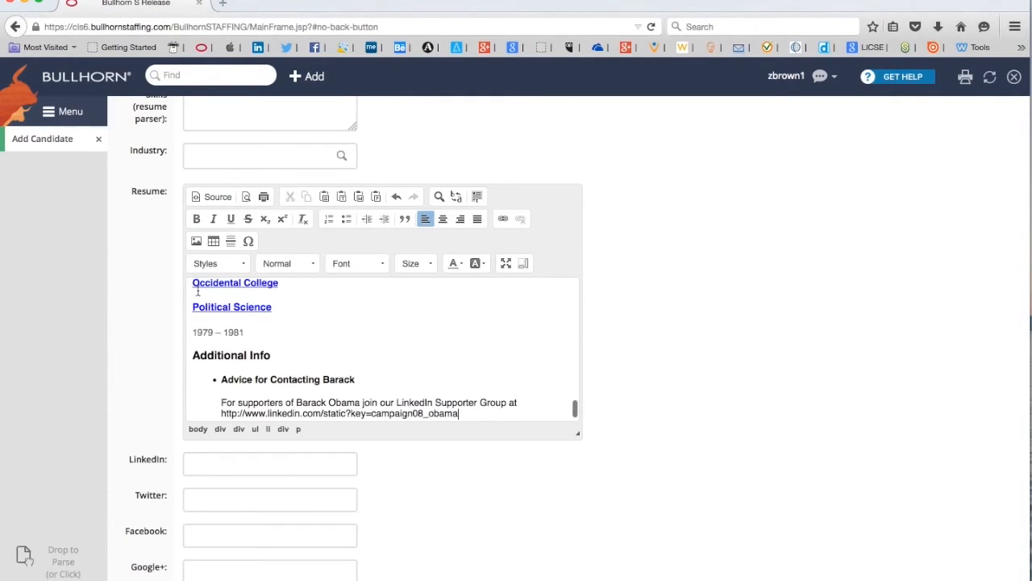
scroll(372, 333, "up", 10)
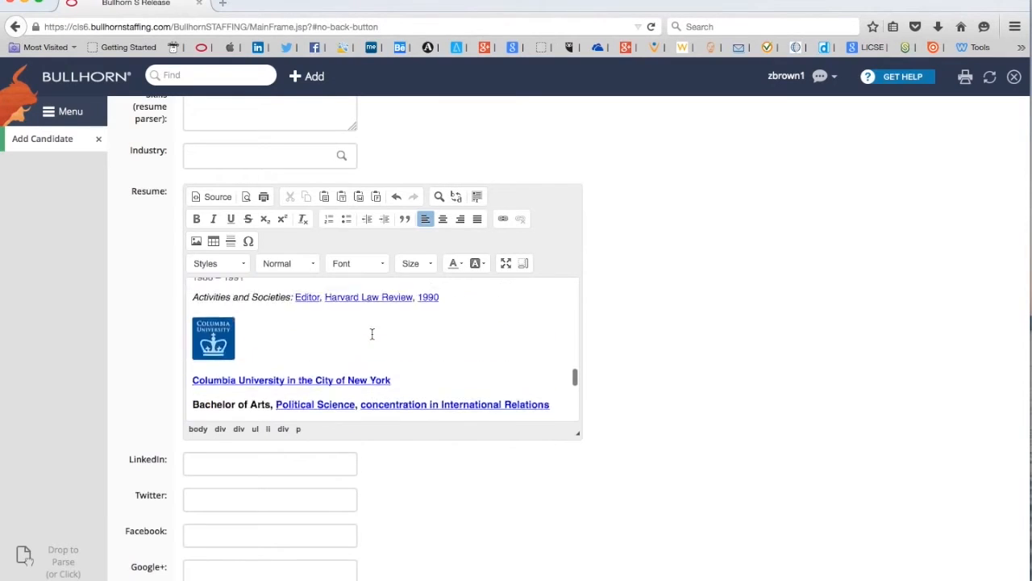
scroll(371, 333, "up", 10)
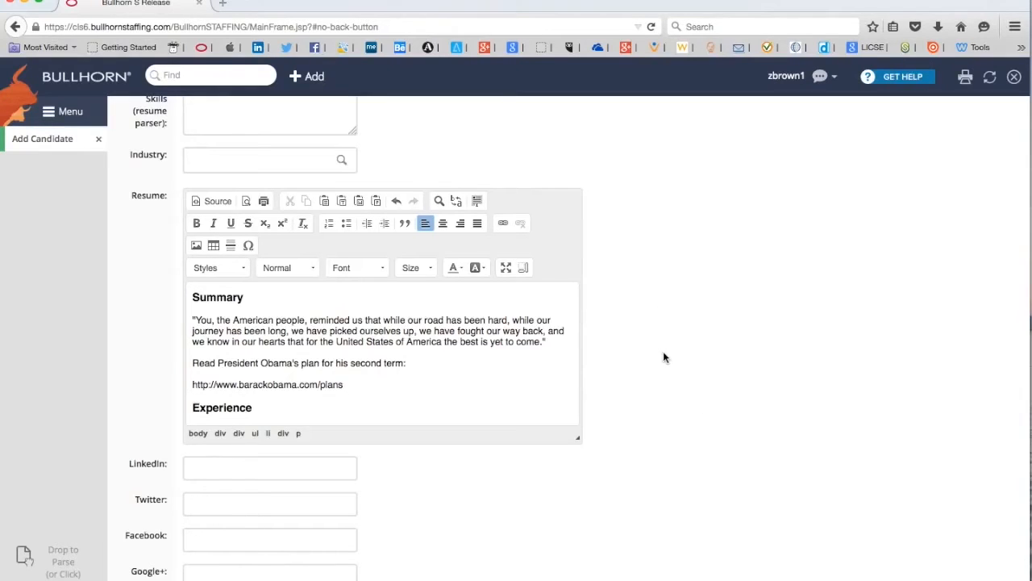
scroll(663, 357, "down", 2)
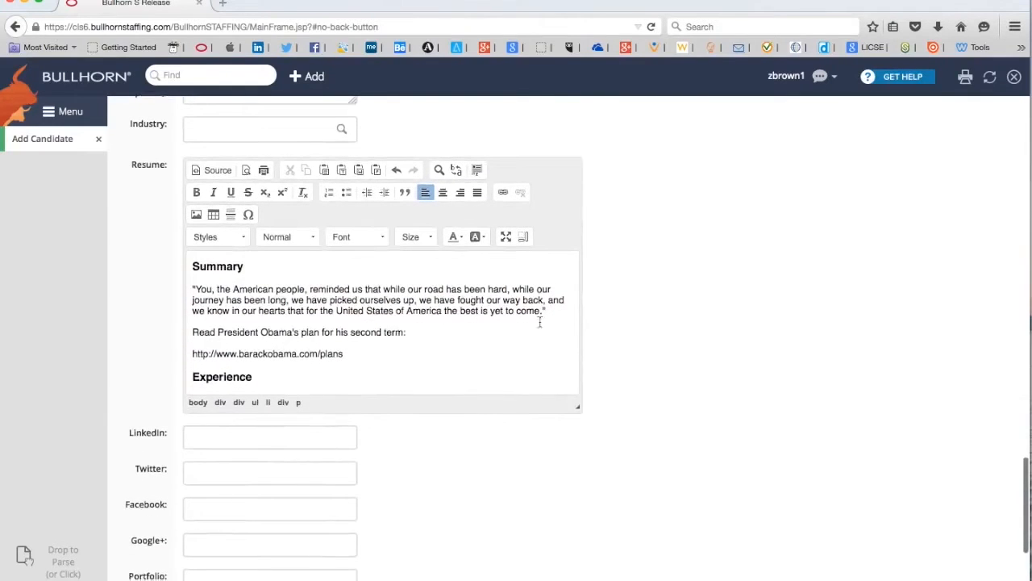
scroll(671, 345, "down", 4)
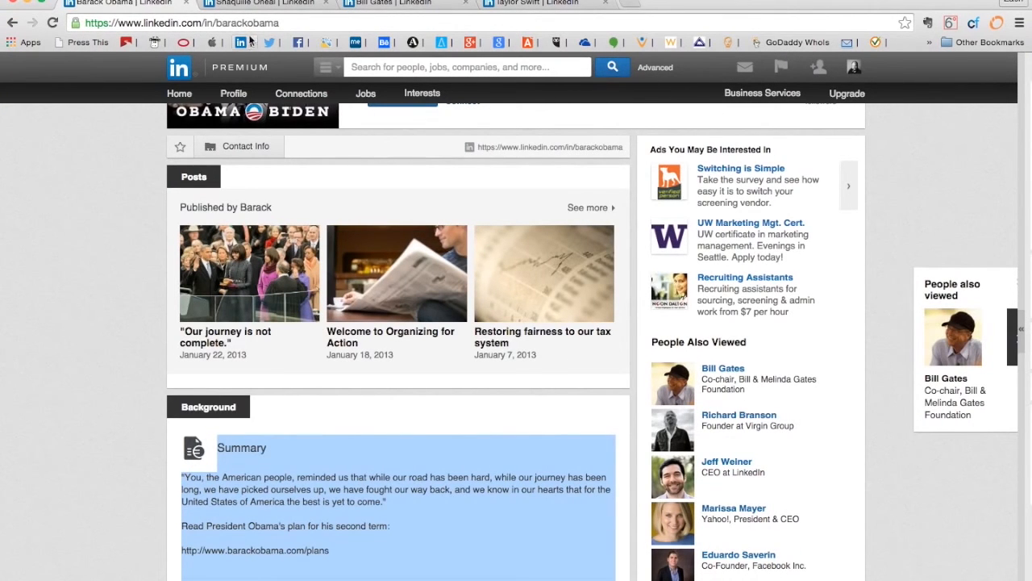
Copy the candidate's LinkedIn profile URL into the form's LinkedIn field
left_click(249, 23)
key("ctrl+c")
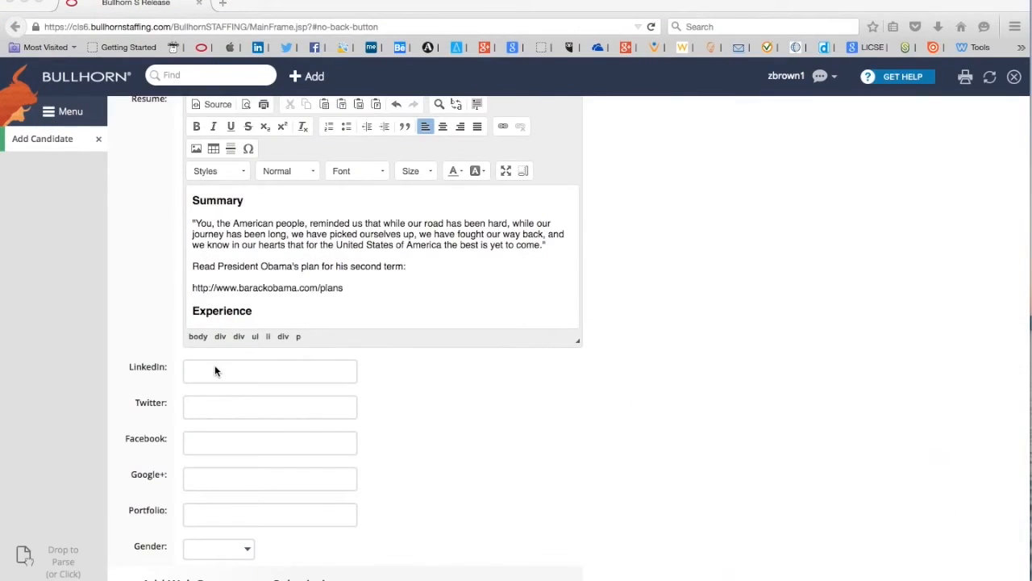
left_click(215, 367)
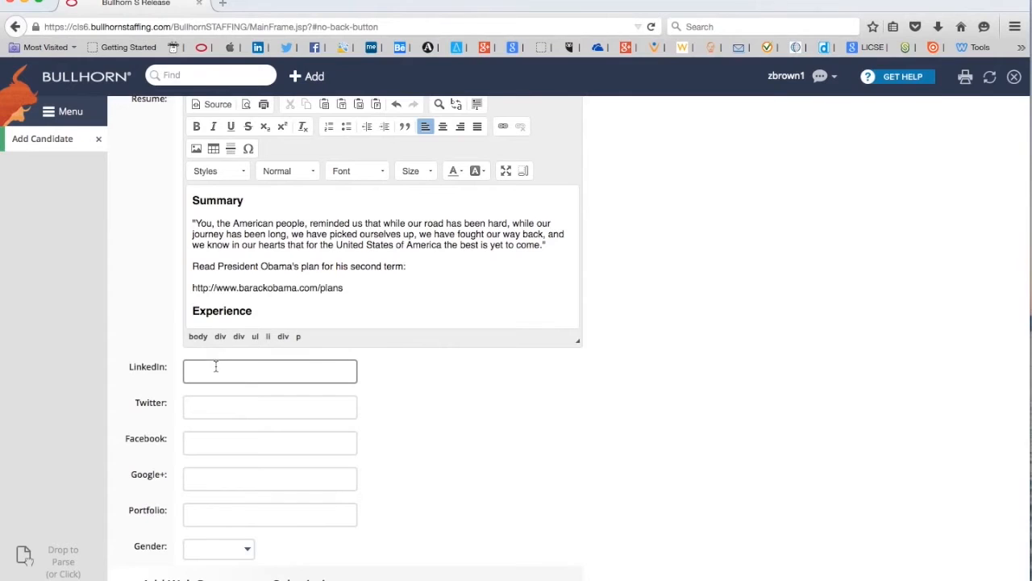
key("ctrl+v")
Leave Twitter, Facebook, Google+ and Portfolio empty and set Gender to Male
left_click(296, 407)
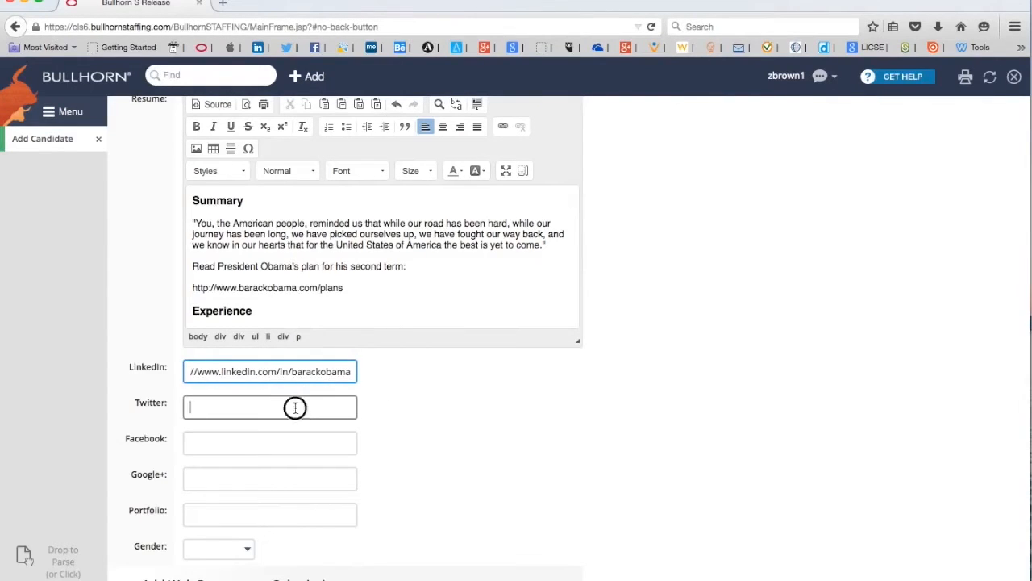
left_click(298, 440)
left_click(287, 478)
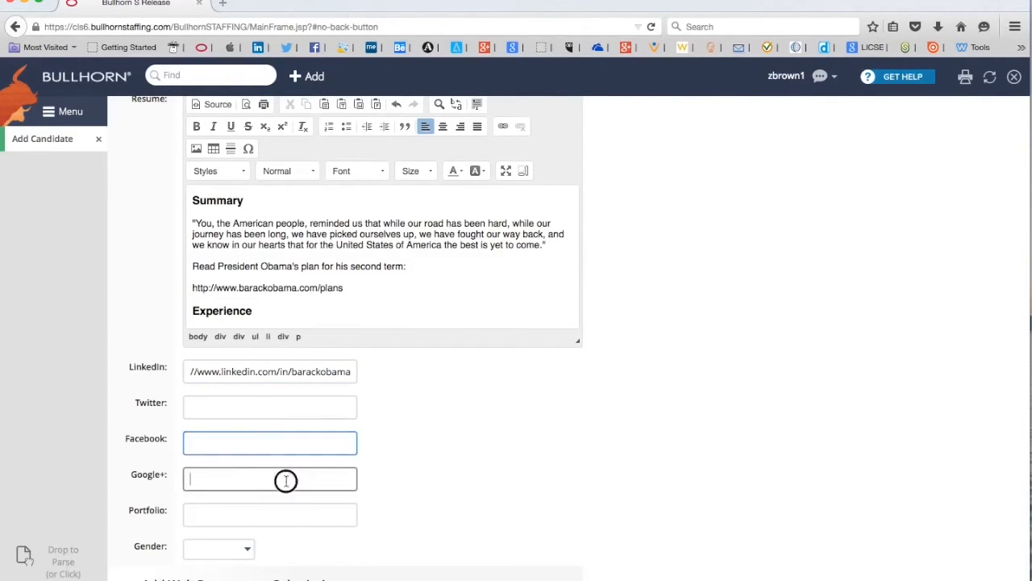
left_click(276, 518)
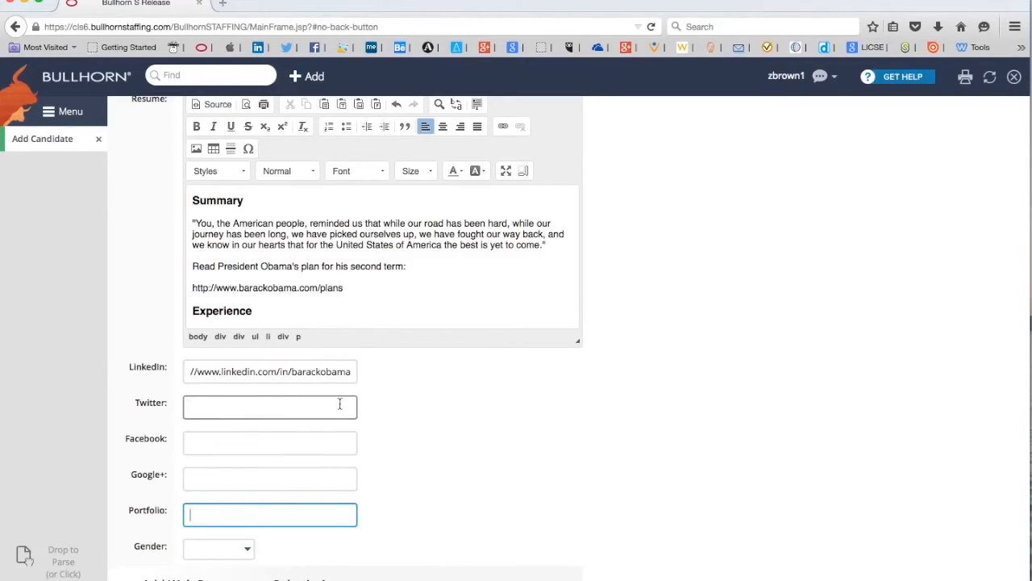
left_click(444, 440)
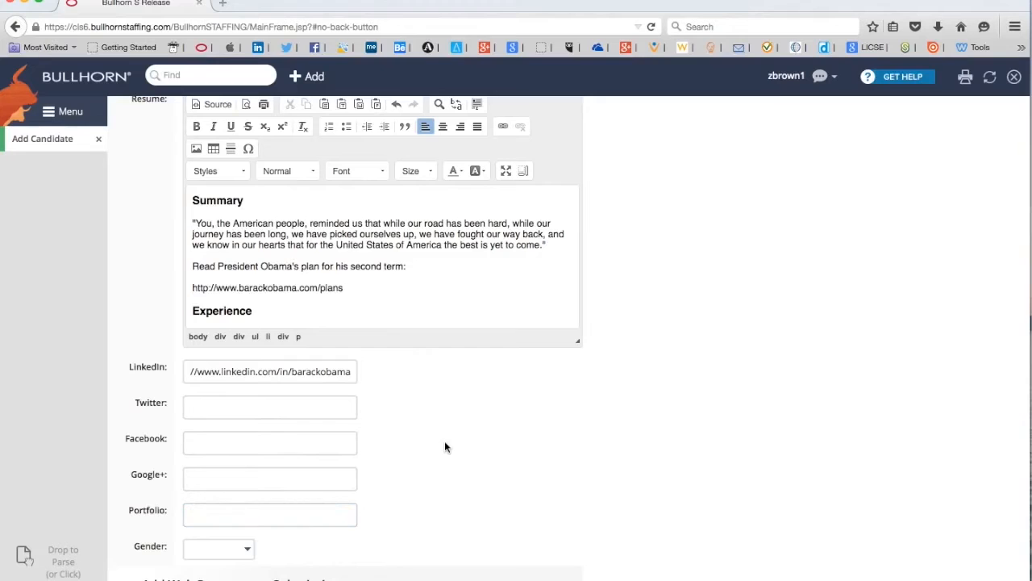
left_click(247, 555)
left_click(234, 578)
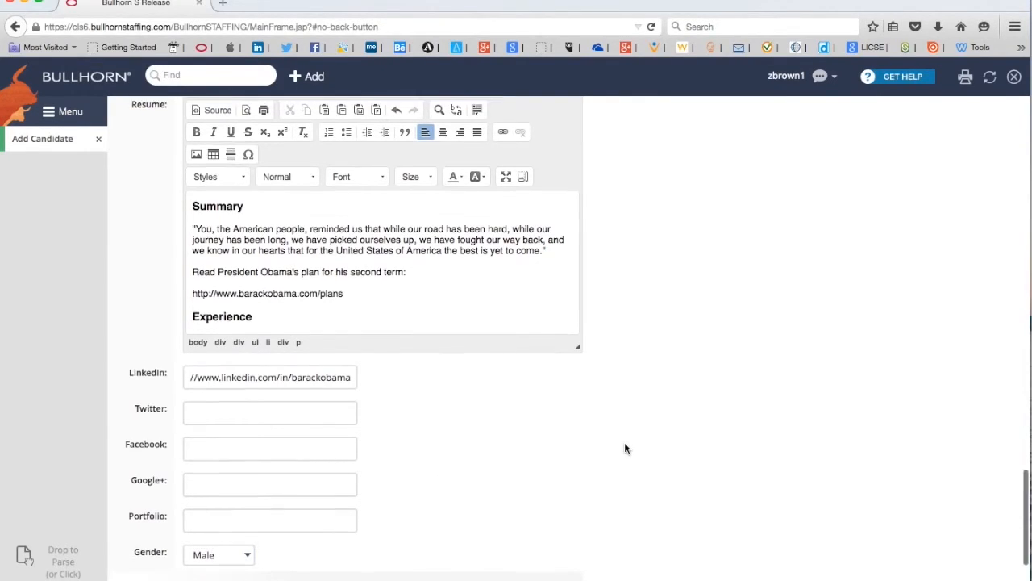
scroll(642, 445, "down", 2)
Review the filled-in fields of the Add Candidate form
scroll(643, 445, "down", 5)
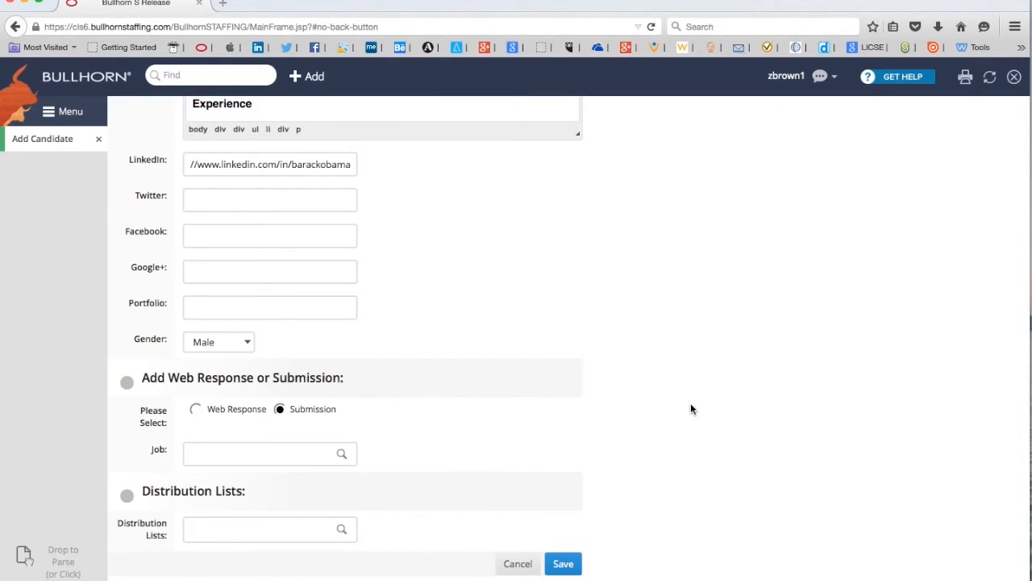
scroll(690, 408, "up", 2)
scroll(690, 410, "up", 20)
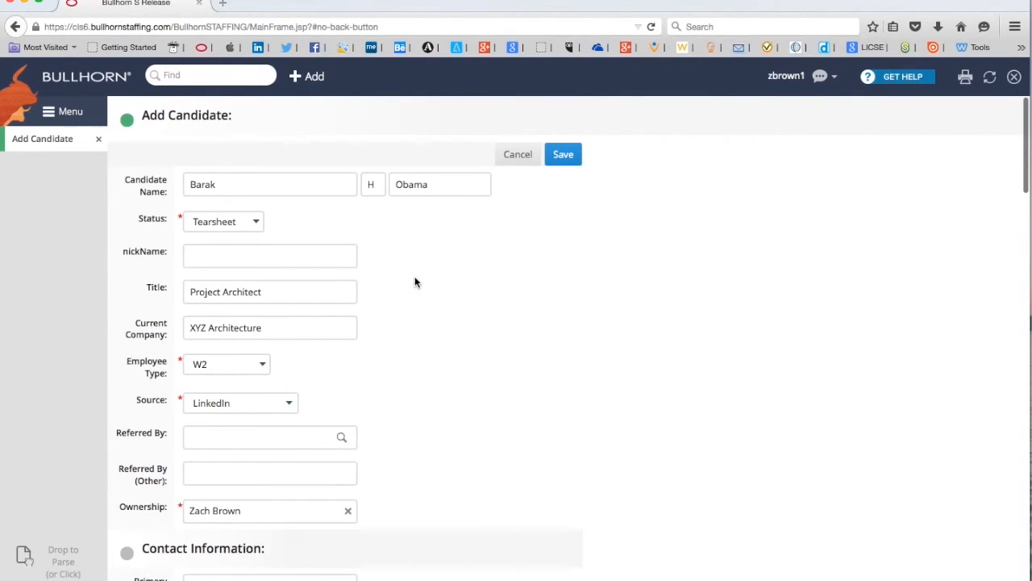
scroll(427, 290, "down", 2)
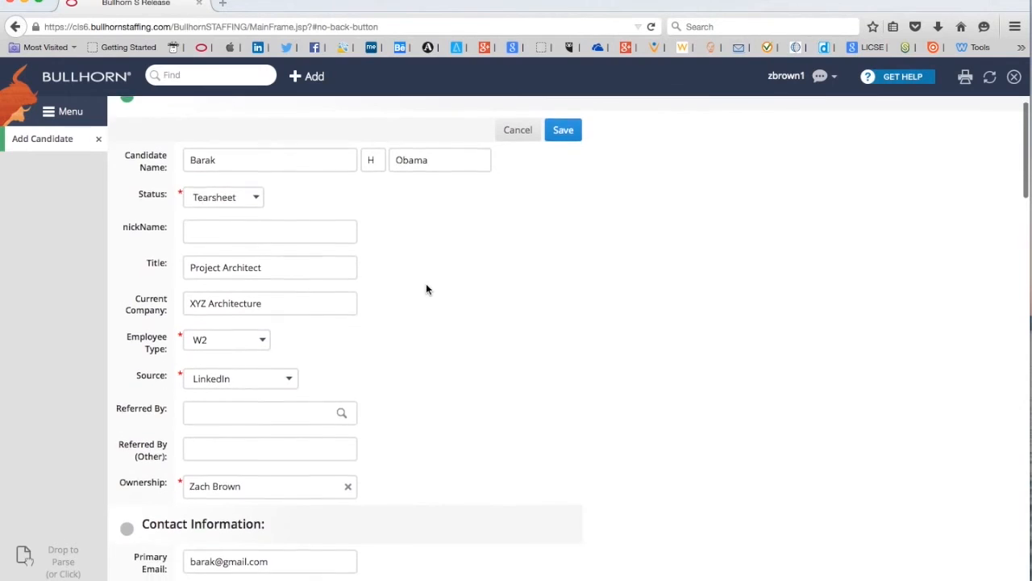
scroll(427, 289, "down", 1)
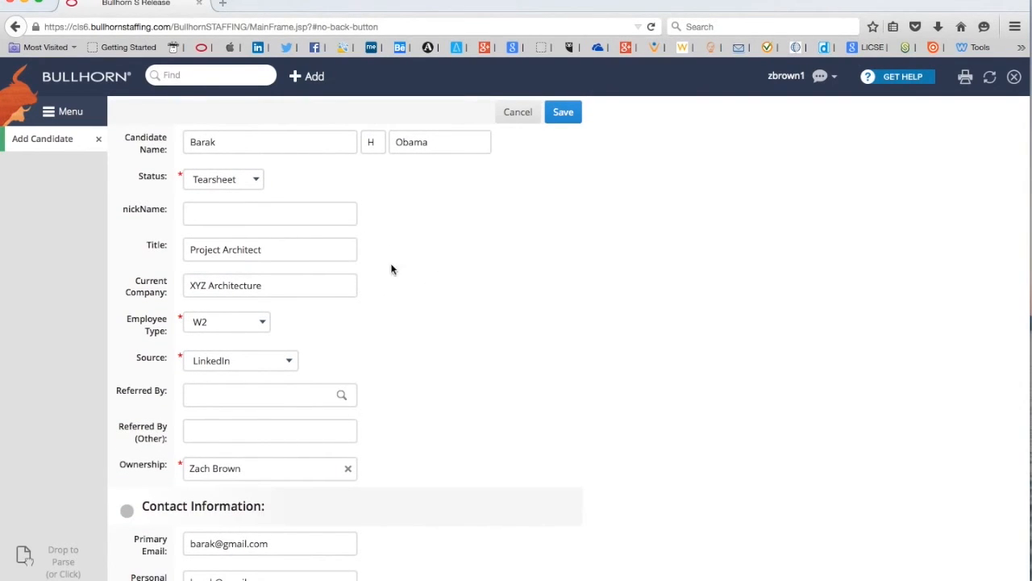
scroll(450, 317, "down", 4)
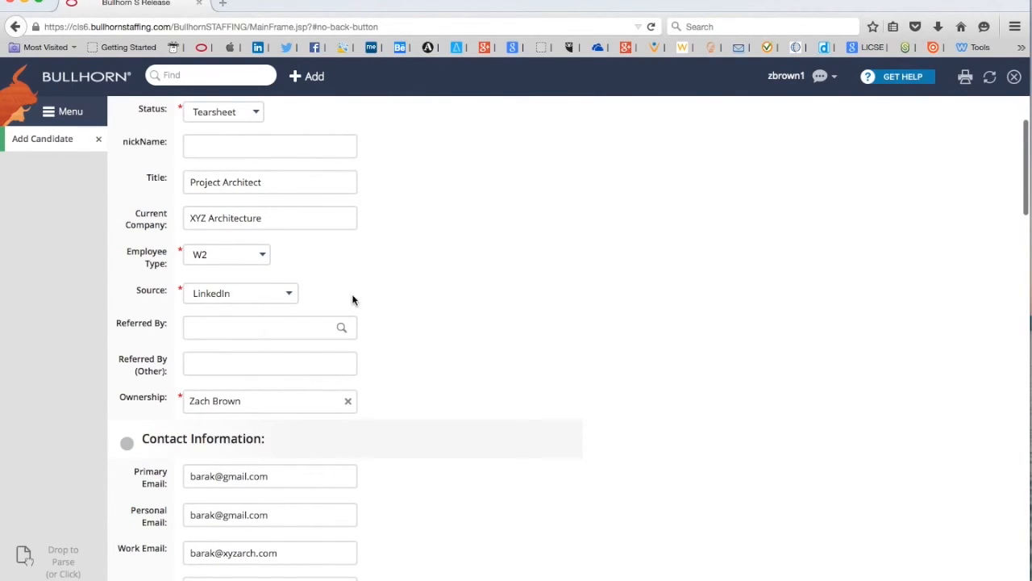
scroll(567, 279, "down", 8)
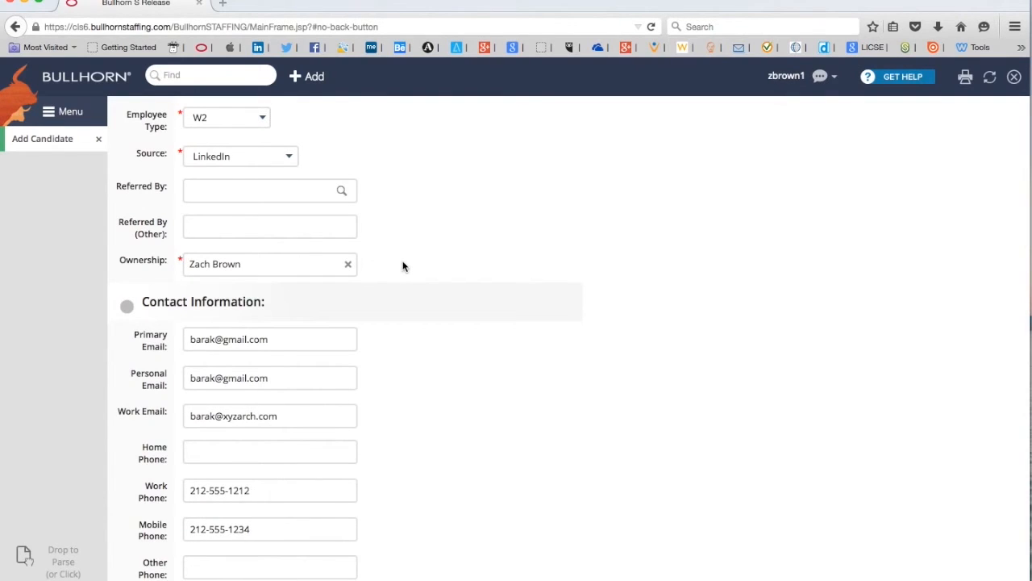
scroll(417, 260, "down", 5)
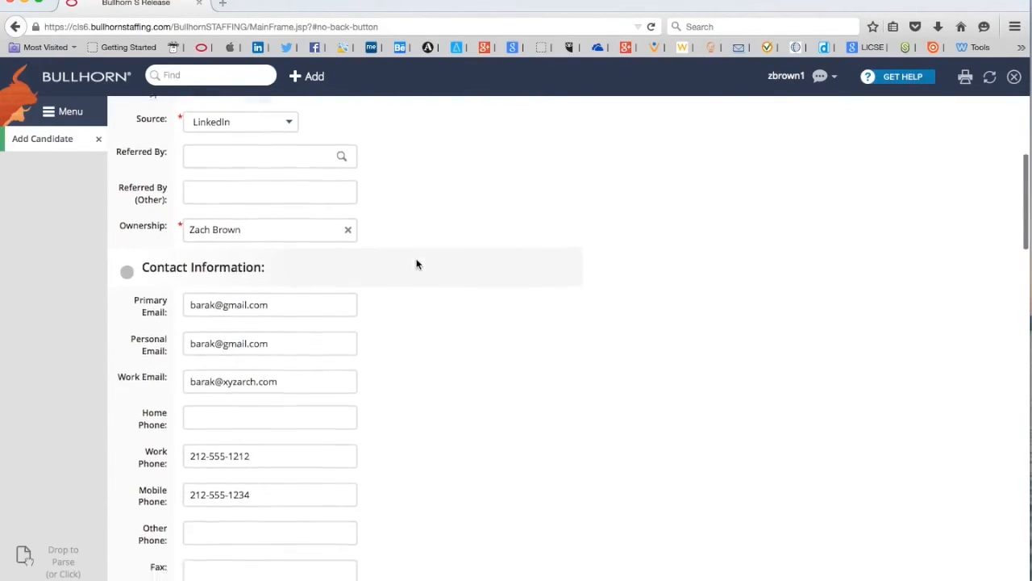
scroll(662, 290, "down", 5)
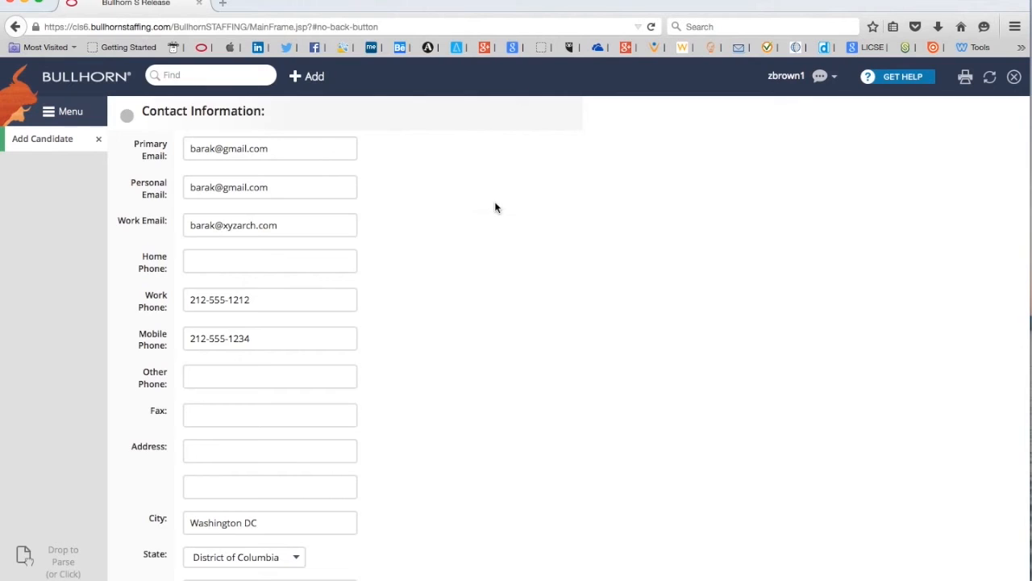
Check the rest of the form down to the bottom and save the new candidate record
scroll(495, 207, "down", 5)
scroll(495, 207, "down", 1)
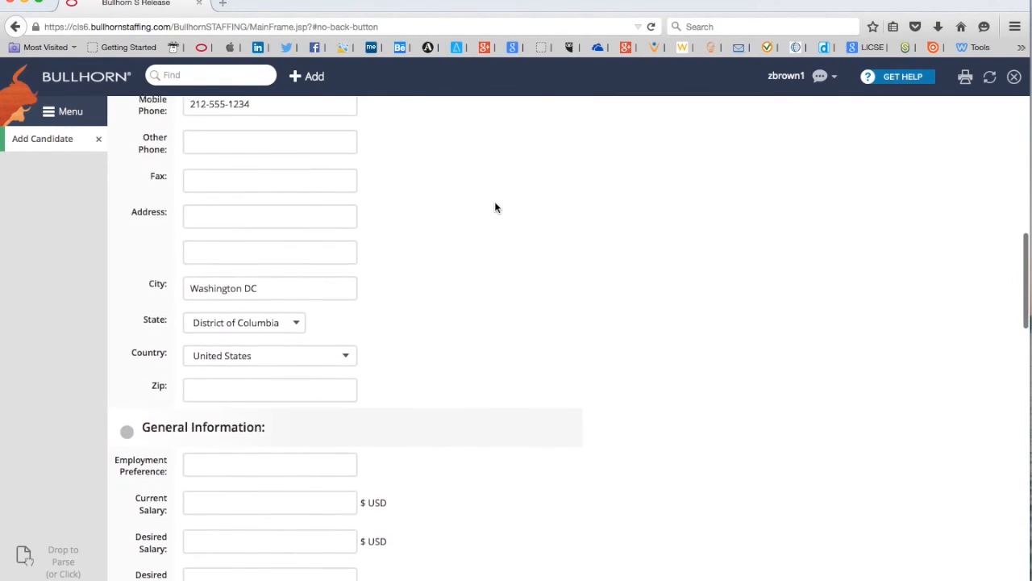
scroll(478, 275, "down", 3)
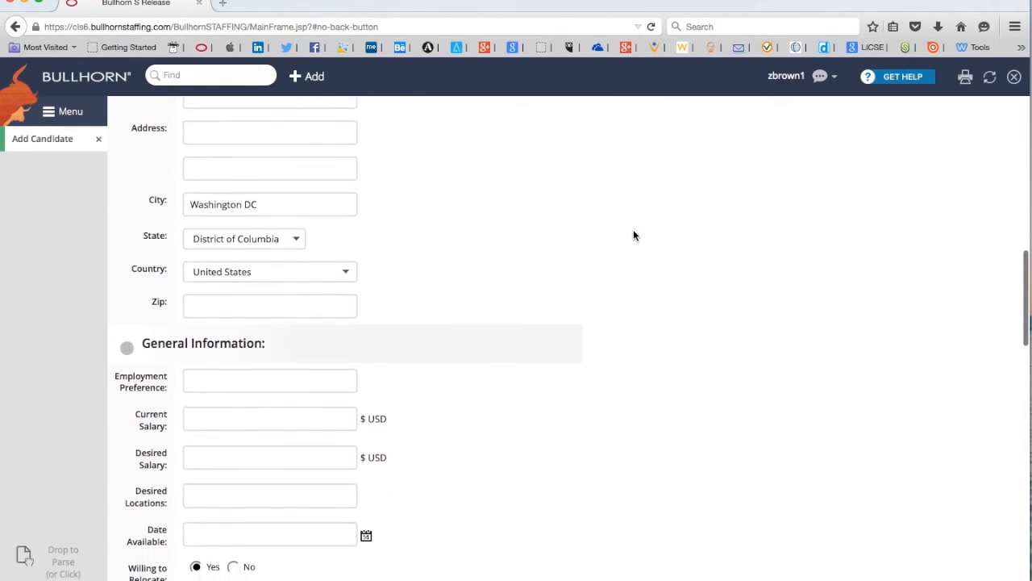
scroll(646, 234, "down", 8)
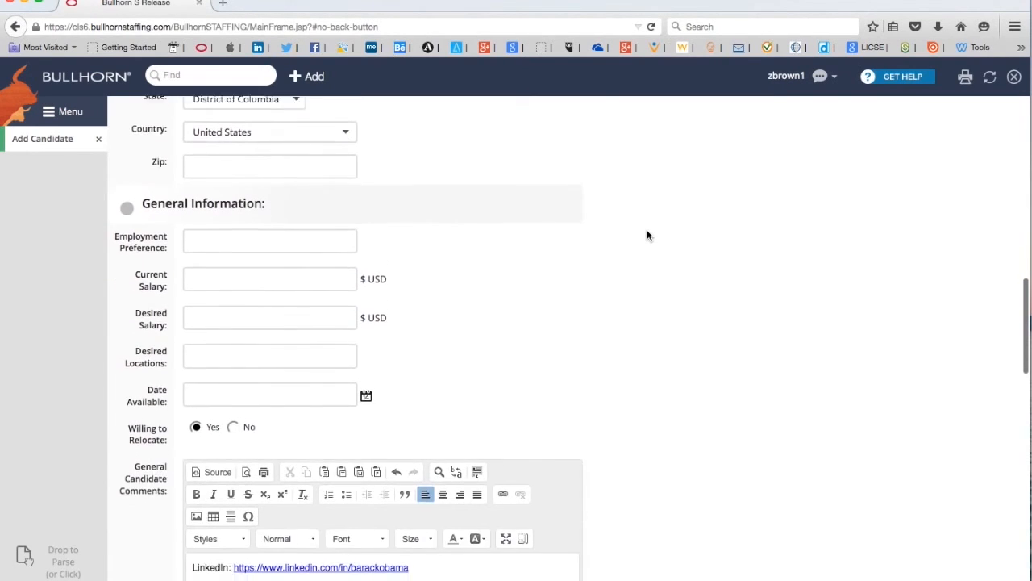
scroll(649, 235, "down", 2)
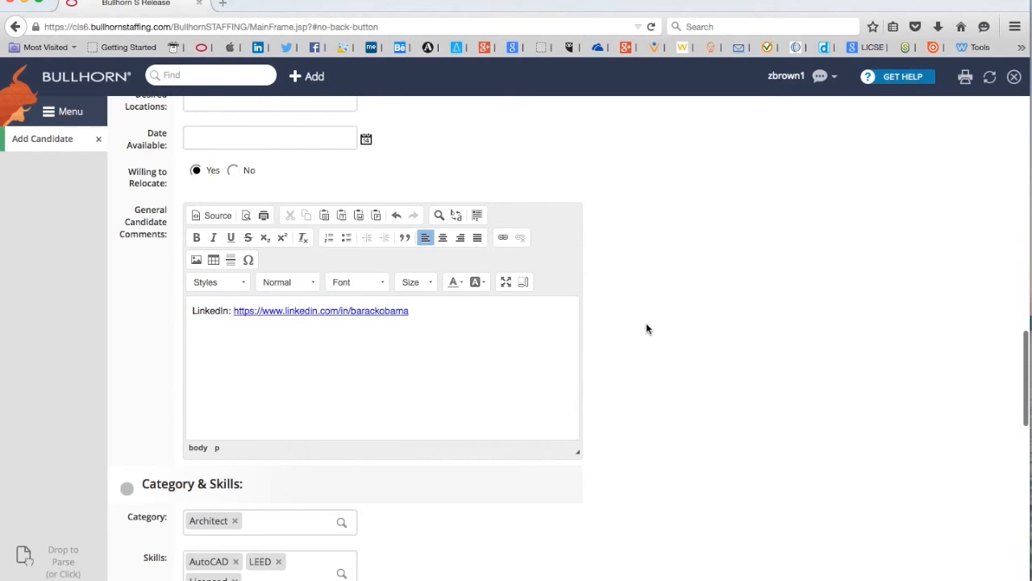
scroll(718, 303, "down", 5)
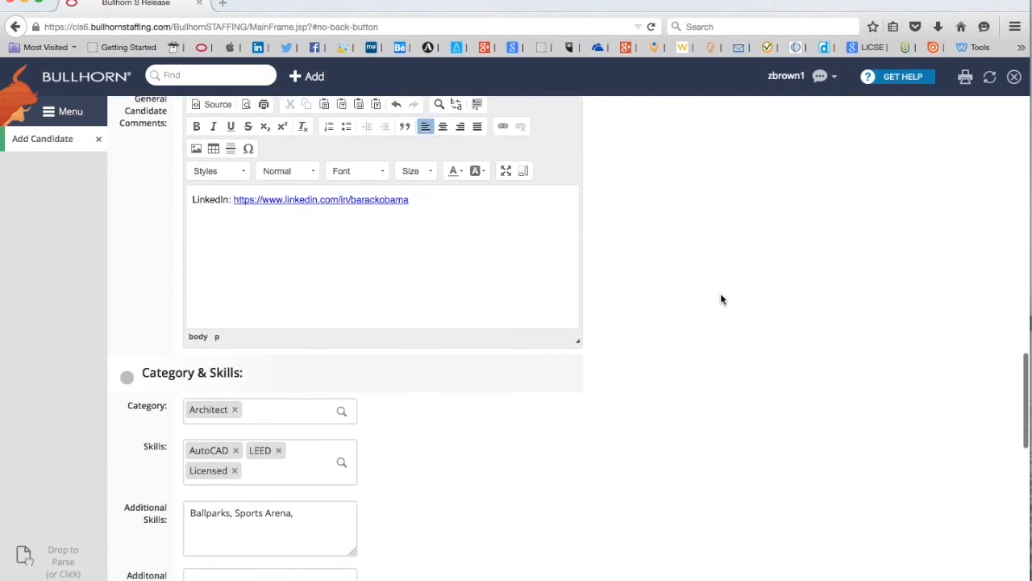
scroll(722, 299, "down", 5)
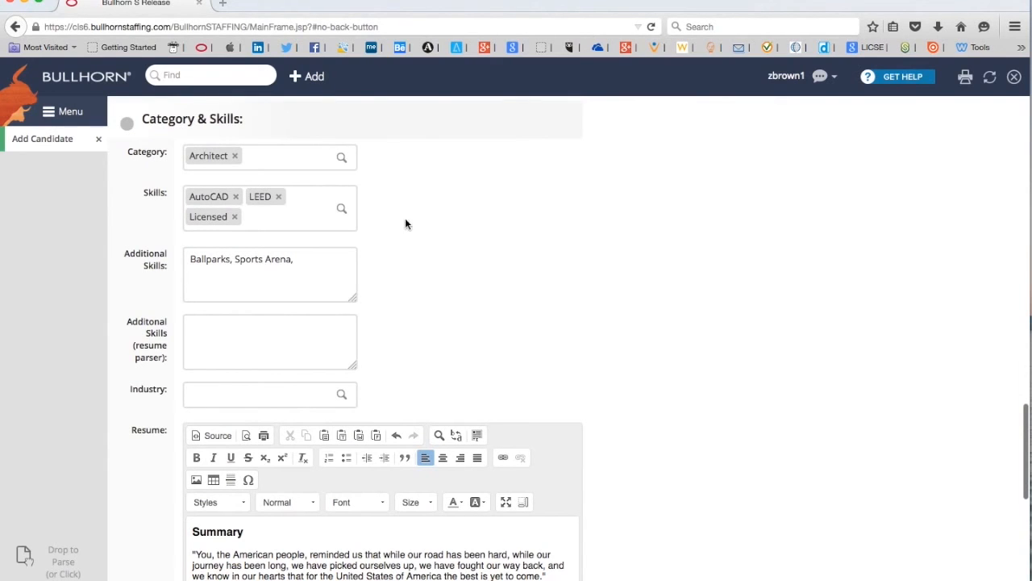
scroll(722, 292, "down", 7)
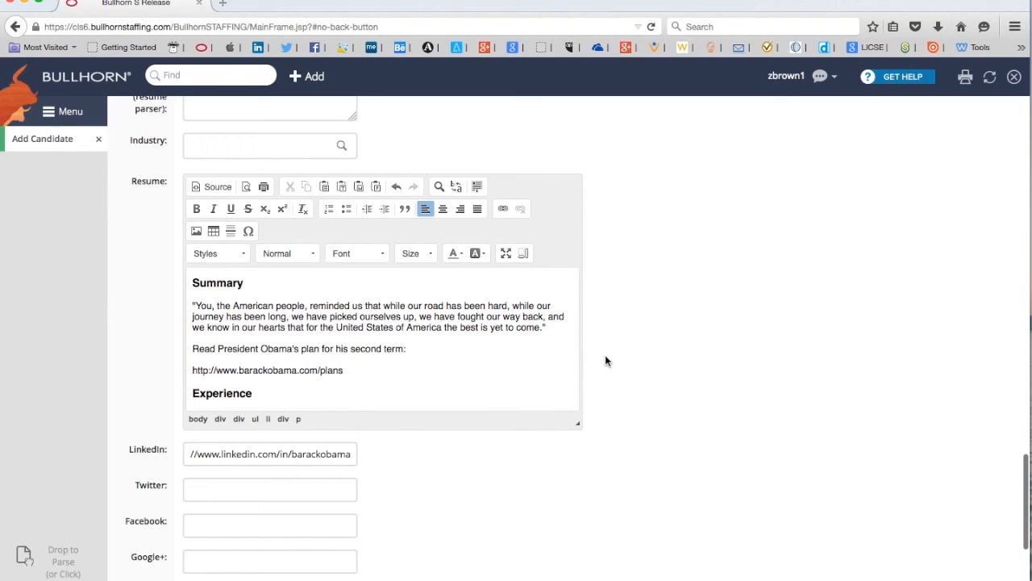
scroll(696, 312, "down", 4)
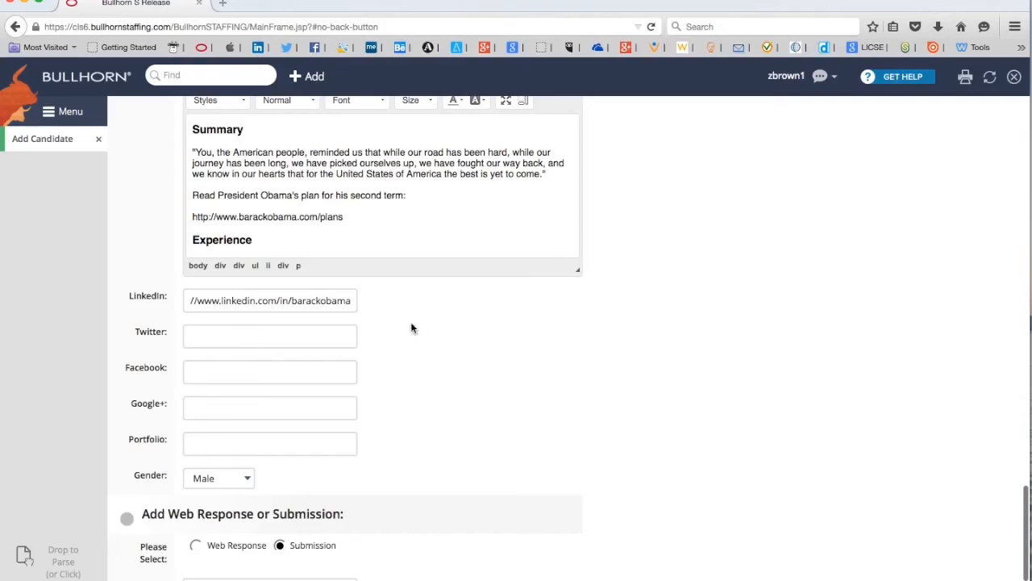
scroll(772, 313, "down", 4)
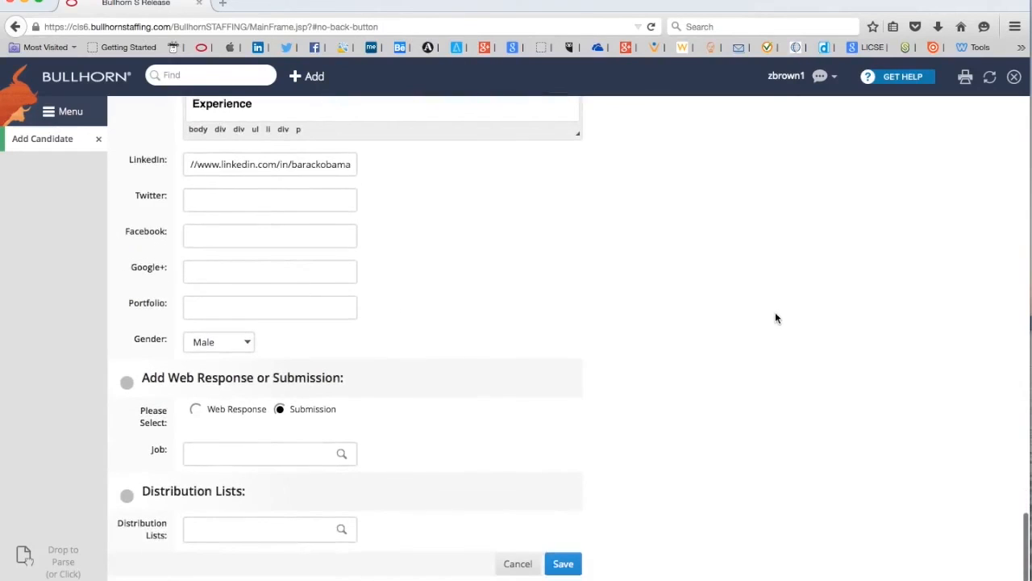
left_click(567, 565)
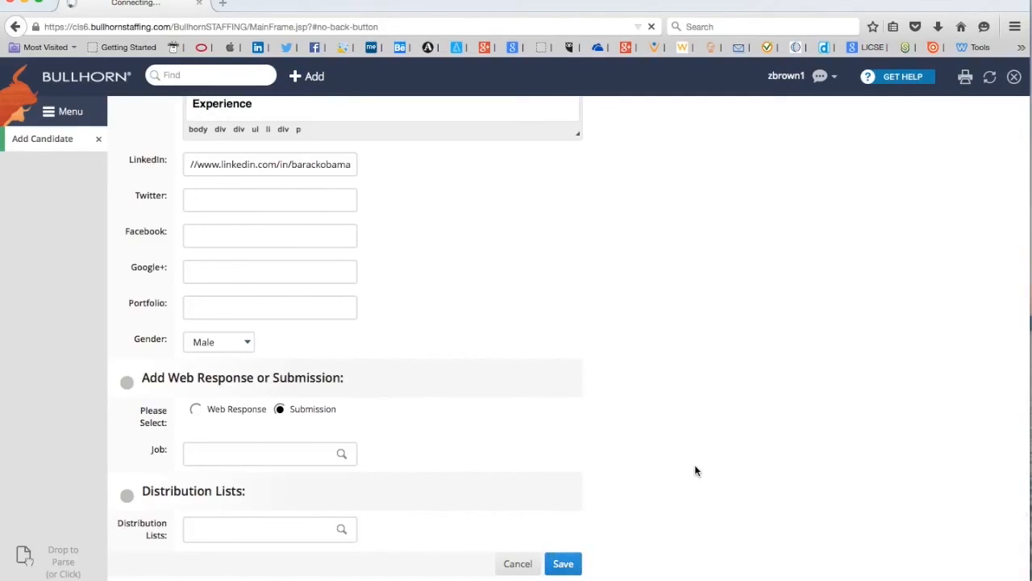